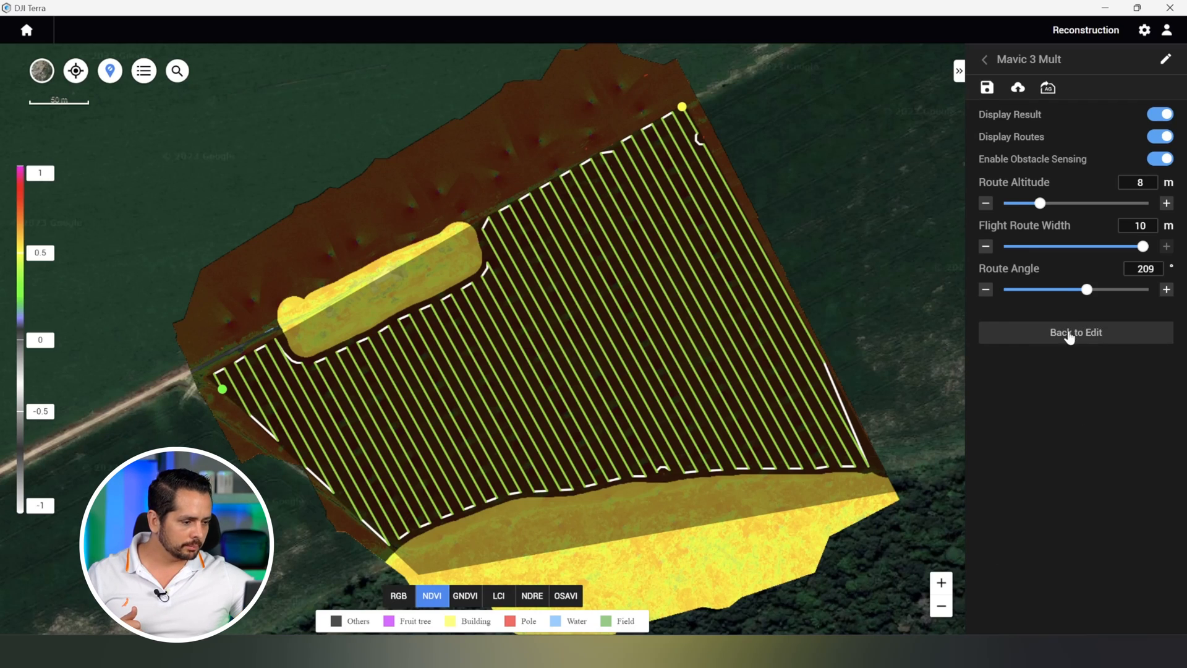
Step: Leave the flight route result and the agricultural application, returning to the Mavic 3 Mult reconstruction map
left_click(1068, 334)
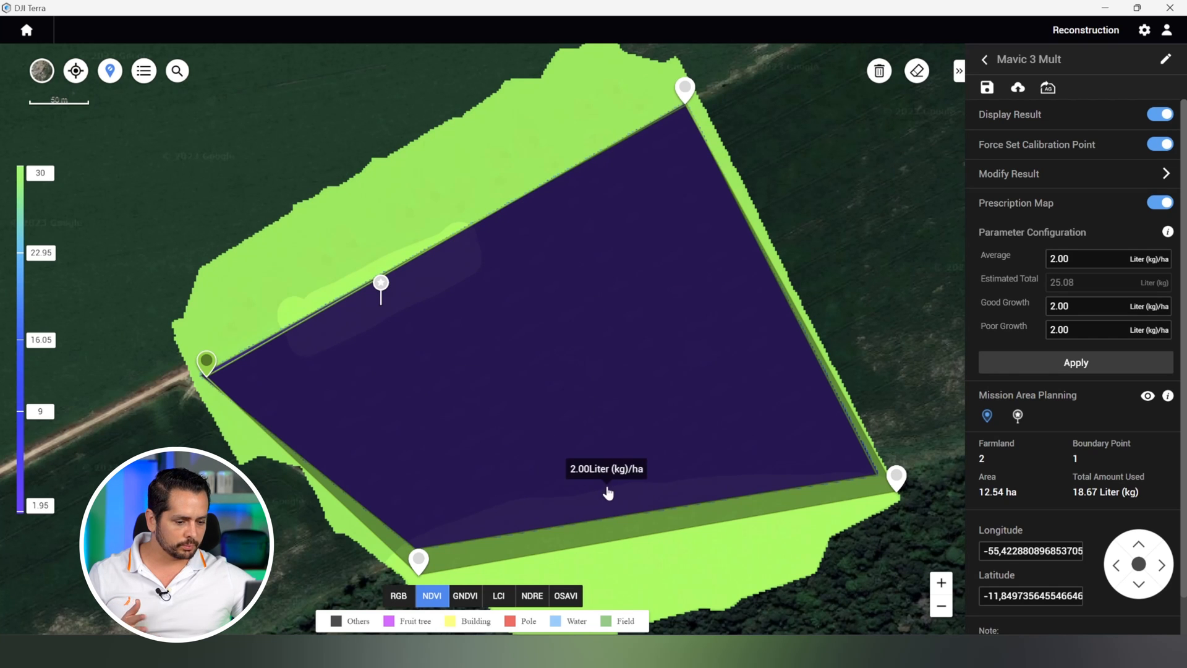
left_click(984, 62)
left_click(681, 360)
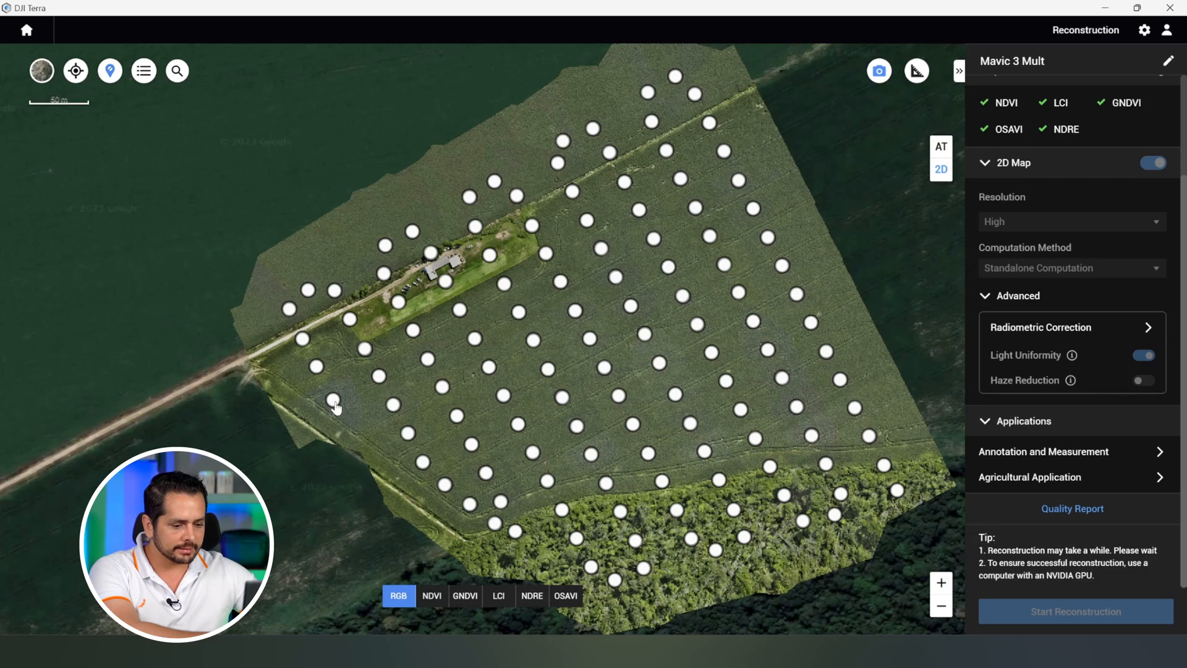
Step: Hide the camera positions on the RGB map and examine the crop field up close
scroll(335, 405, "up", 3)
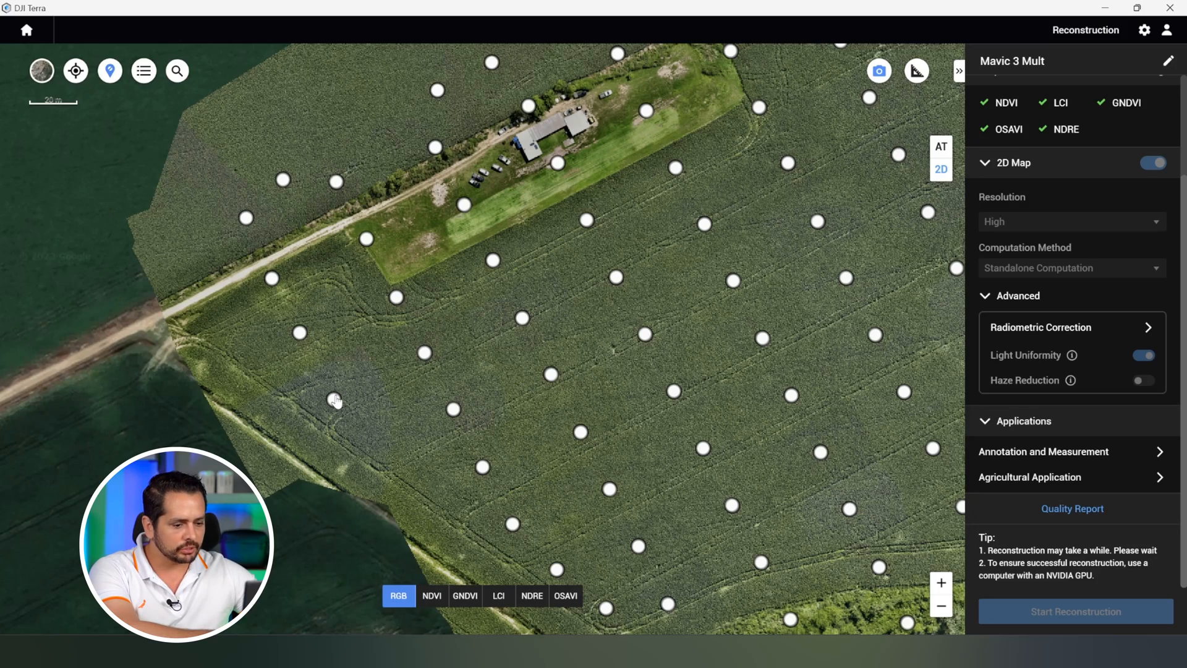
scroll(334, 401, "down", 3)
scroll(476, 398, "up", 3)
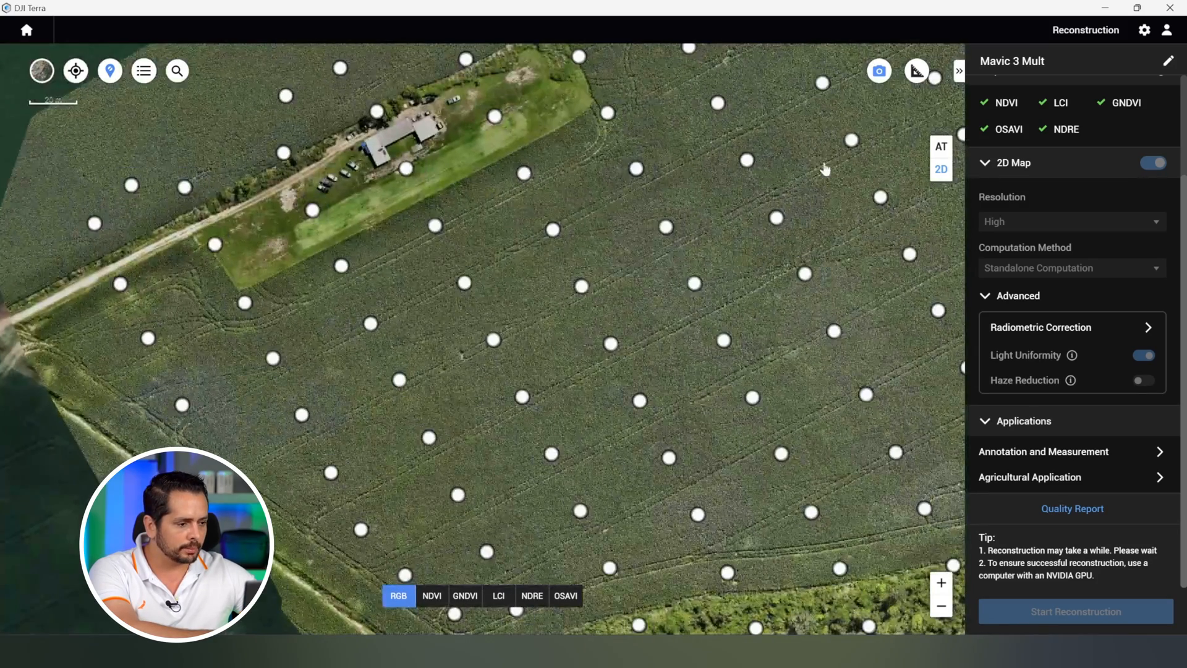
left_click(883, 73)
scroll(457, 359, "up", 2)
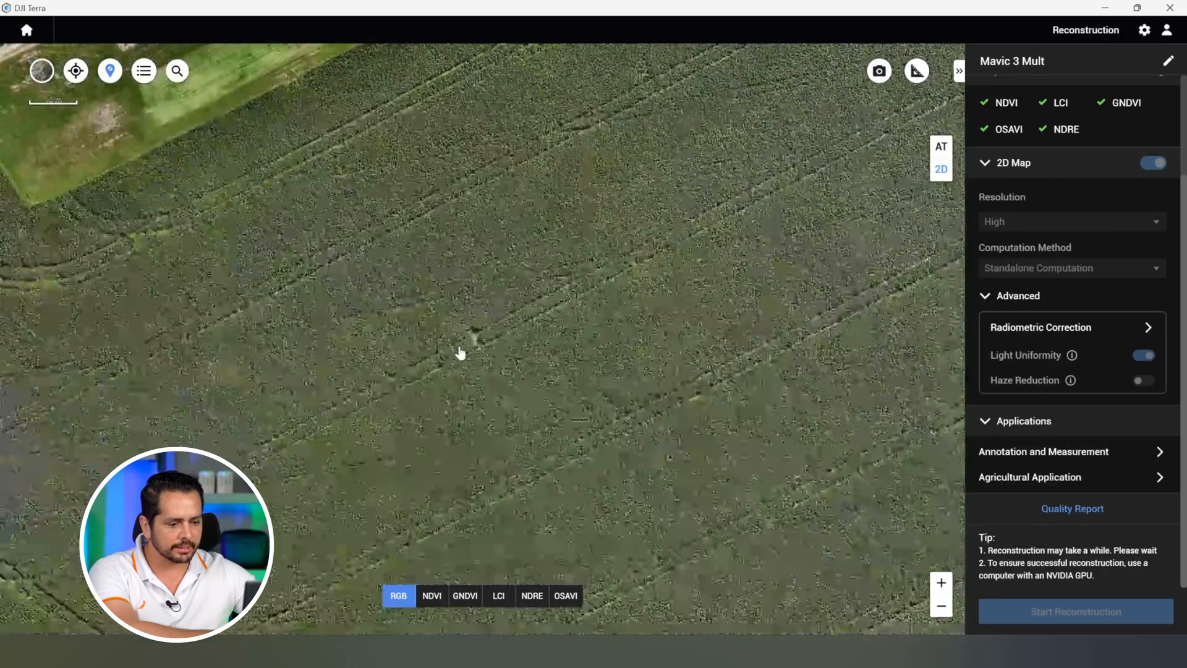
scroll(461, 352, "down", 2)
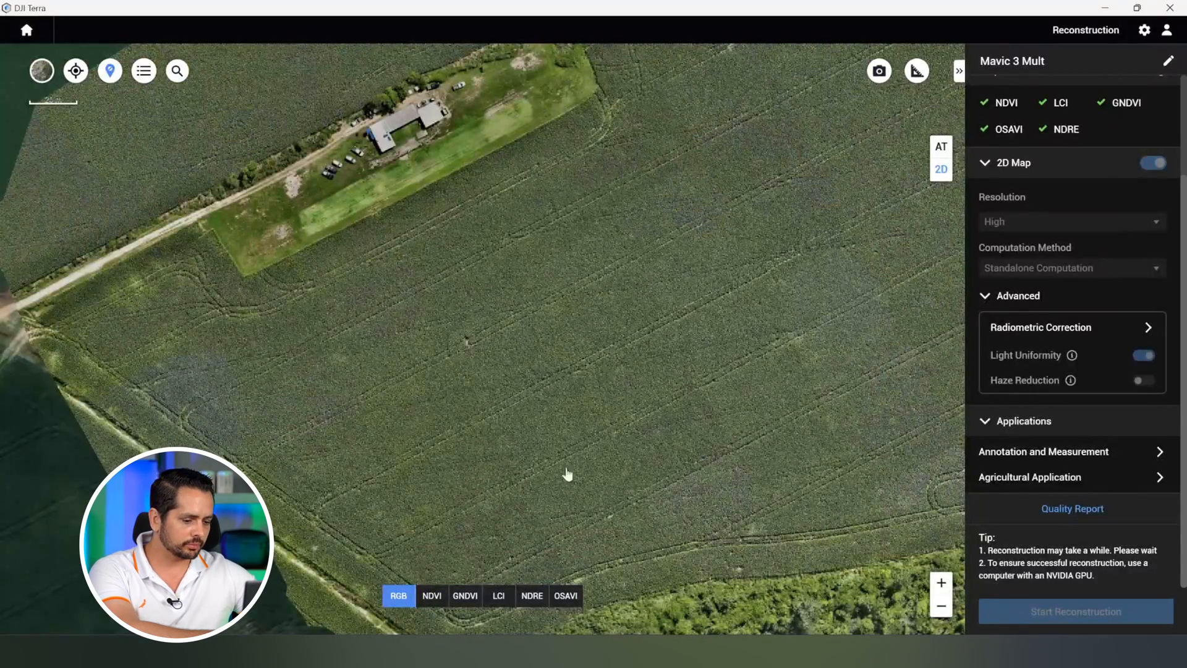
Step: View the field's NDVI, GNDVI, LCI, NDRE and OSAVI index maps one after another
left_click(431, 595)
left_click_drag(666, 472, 672, 337)
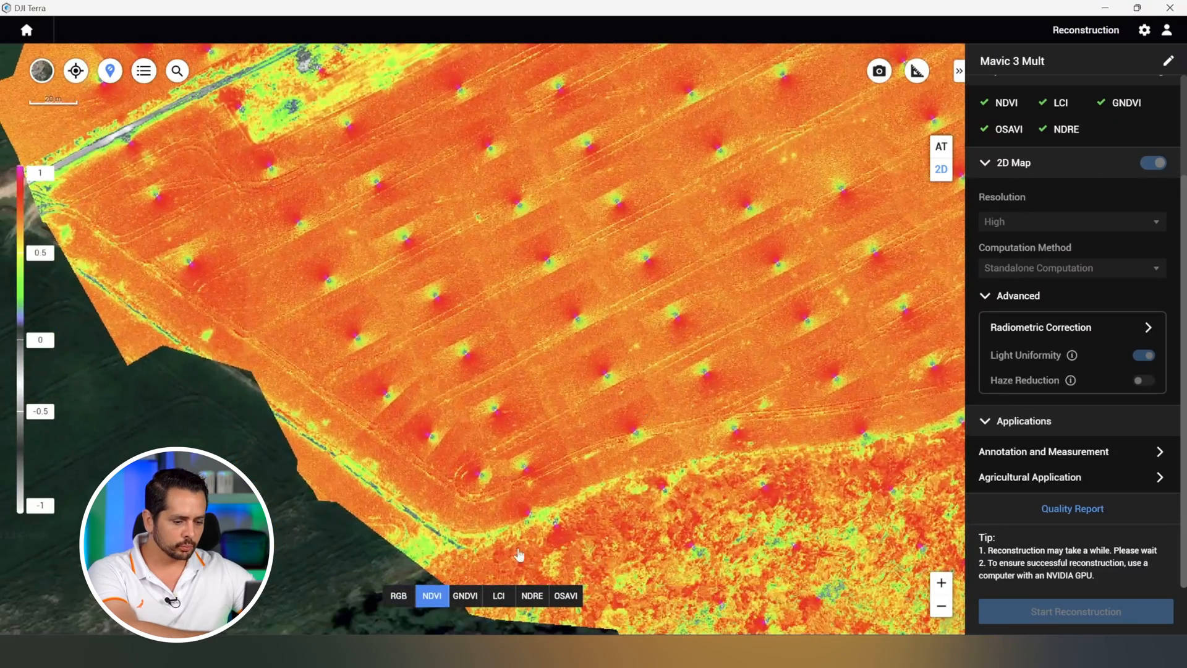
left_click(466, 596)
left_click(499, 596)
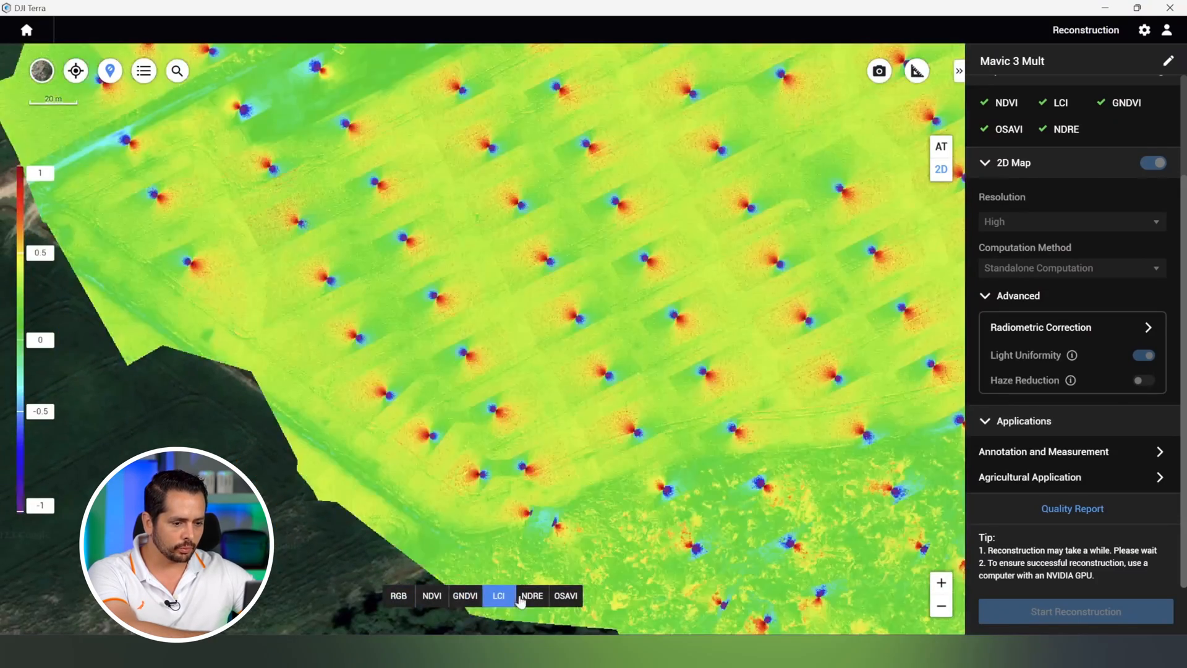
left_click(530, 597)
left_click(566, 597)
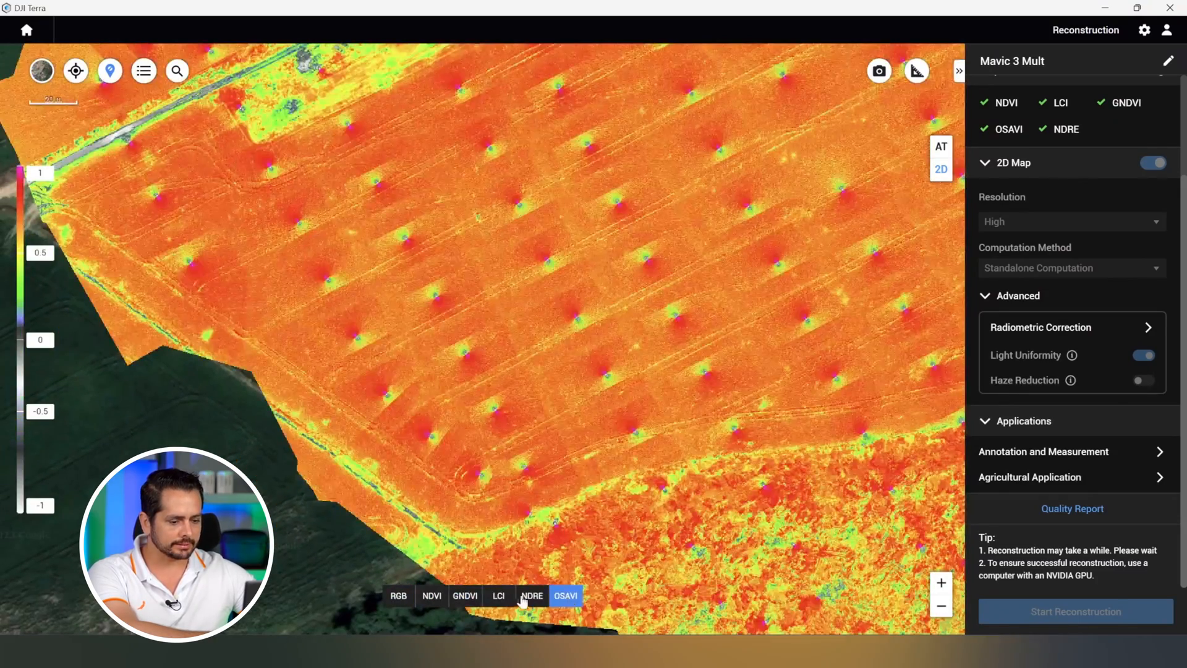
Step: Return to the GNDVI map and examine the spot pattern across the field both up close and as a whole
left_click(498, 596)
left_click(465, 596)
scroll(401, 305, "up", 5)
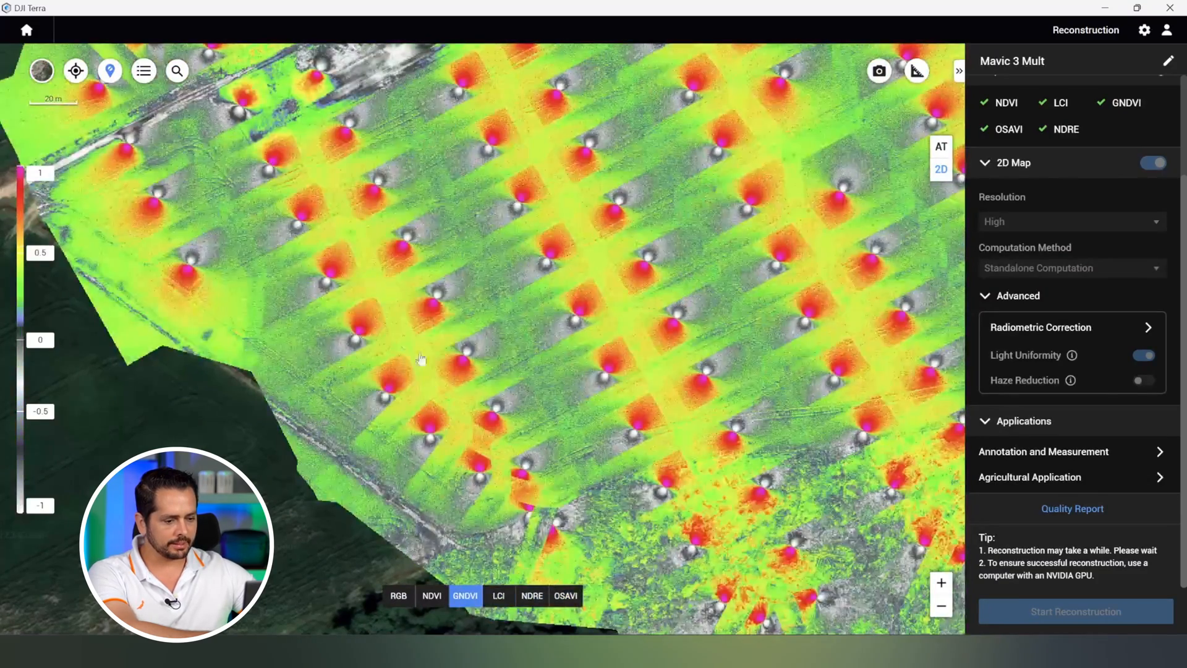
scroll(401, 304, "down", 5)
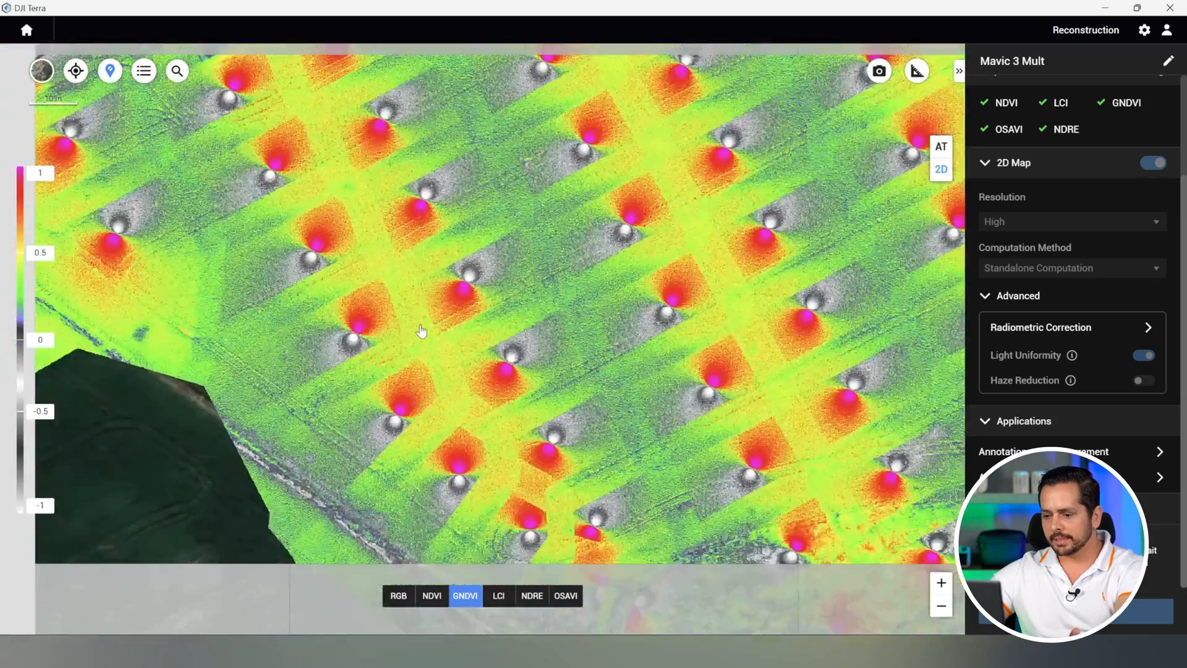
scroll(421, 330, "down", 5)
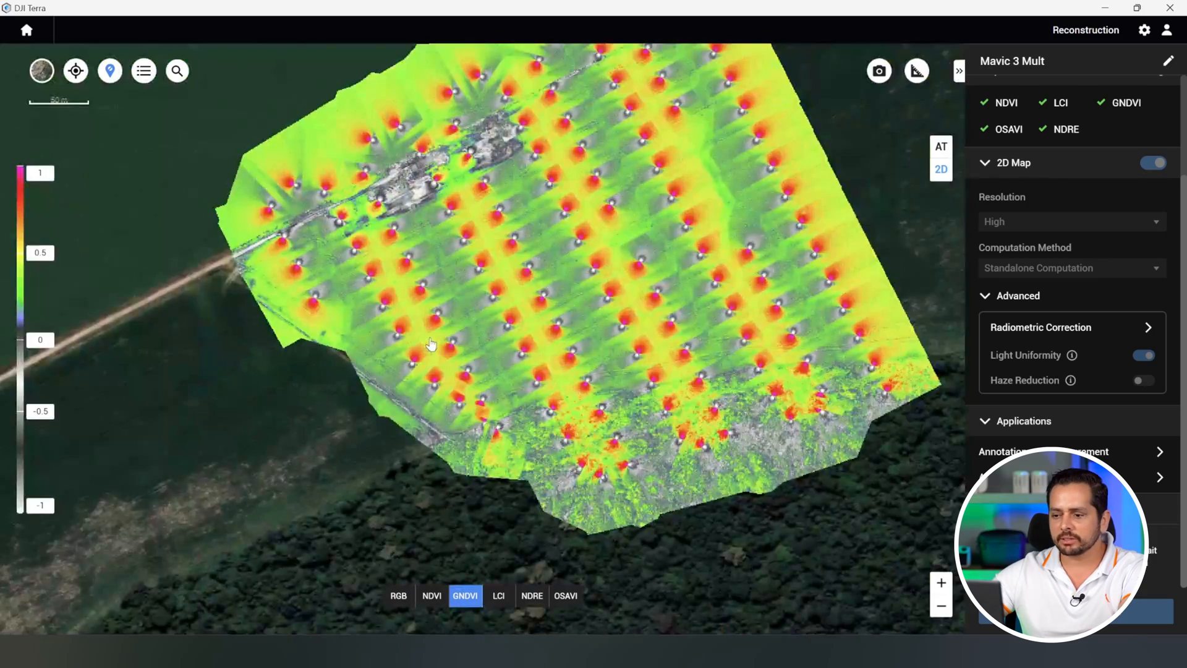
scroll(614, 225, "up", 3)
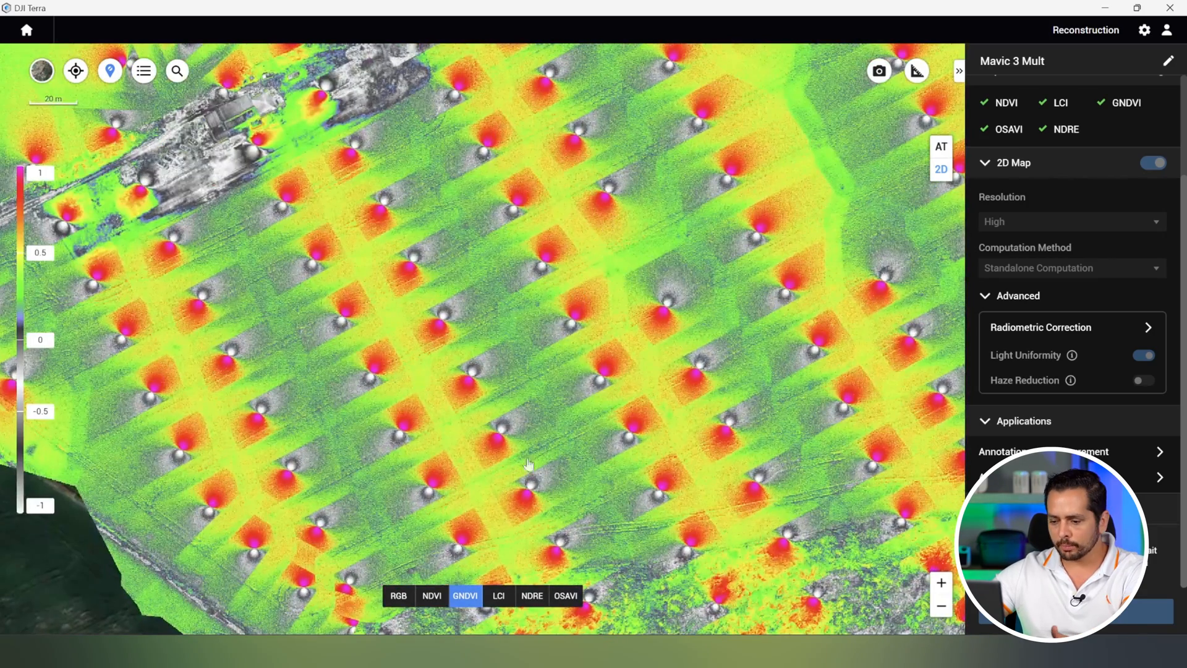
Step: Switch the map back to RGB, then exit DJI Terra and confirm
left_click(400, 597)
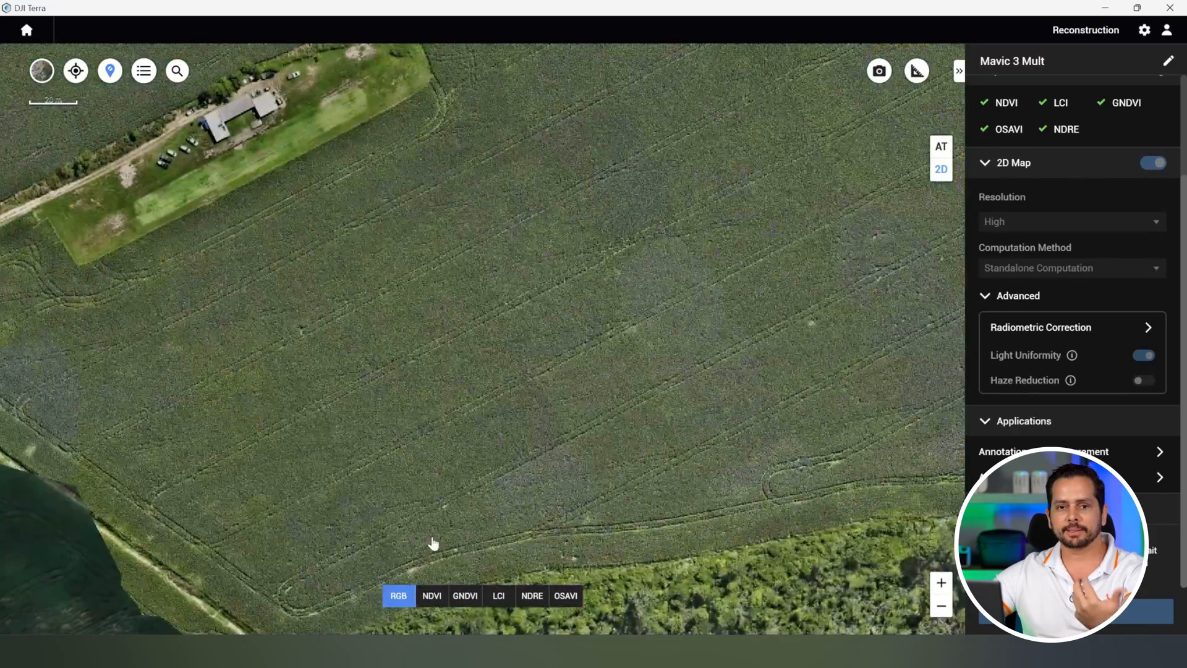
left_click(1181, 9)
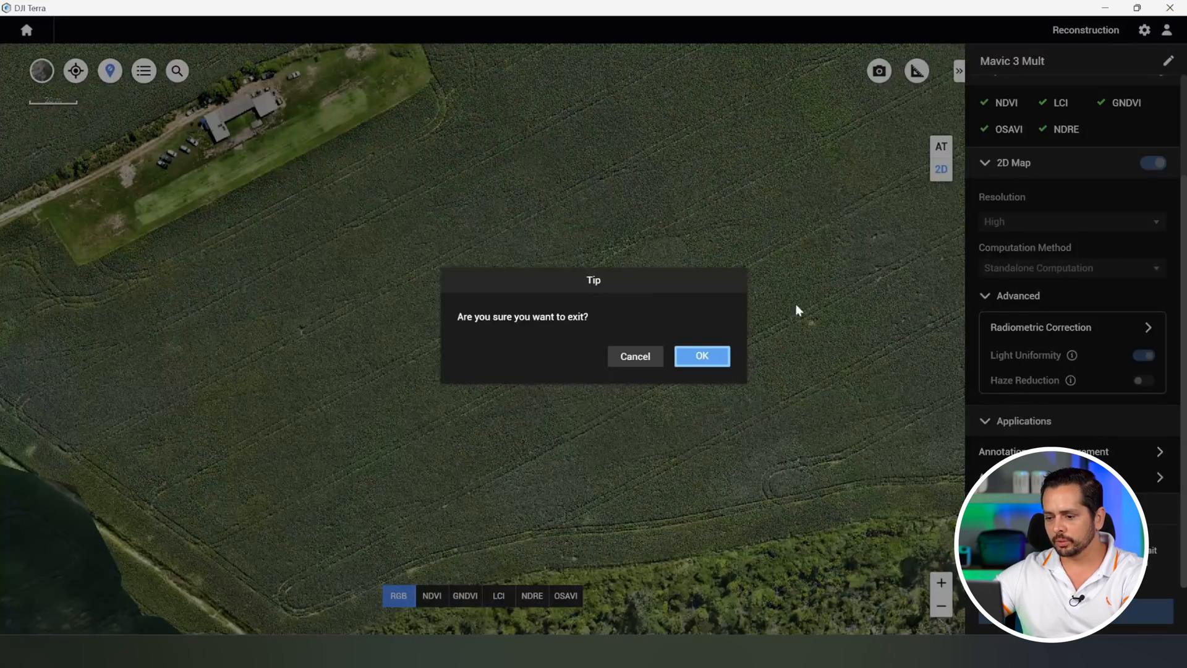
left_click(656, 361)
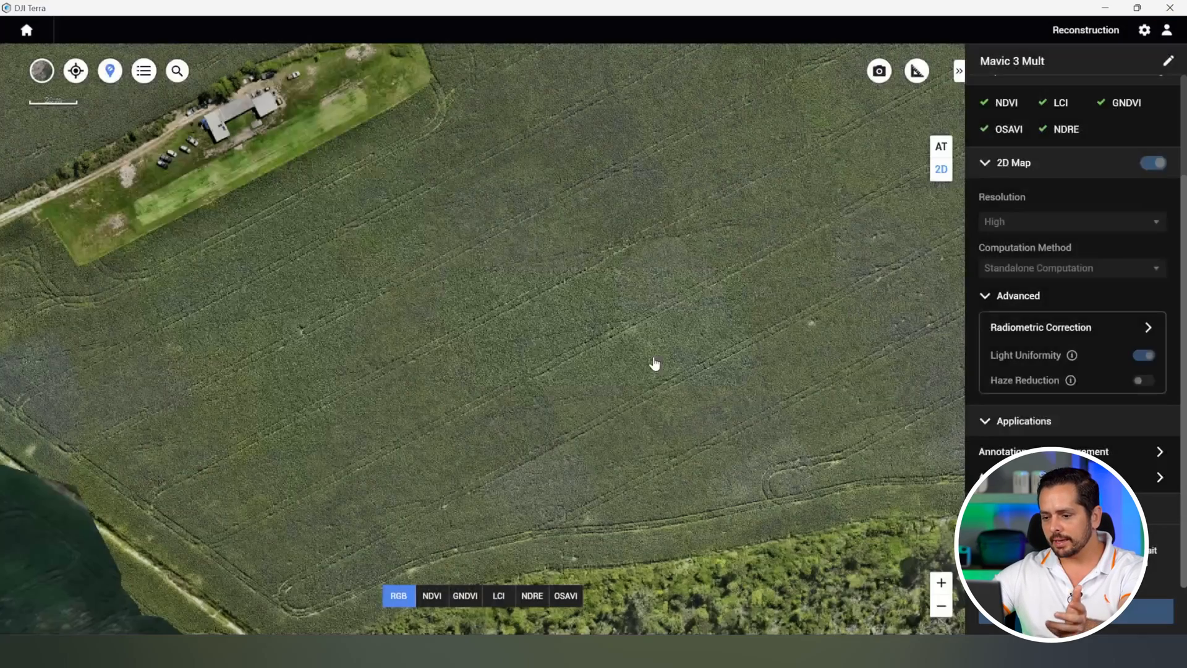
left_click(1177, 11)
left_click(721, 353)
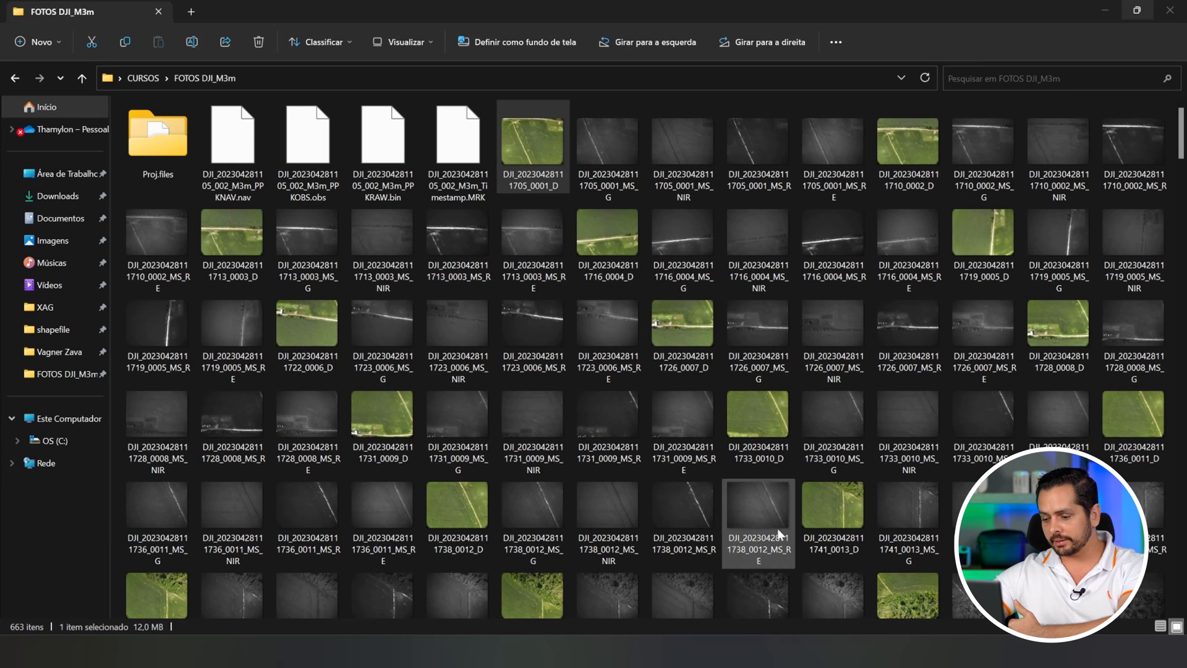
Step: Switch to the Proj.psx project in Agisoft Metashape and widen the orthomosaic view
key("alt+Tab")
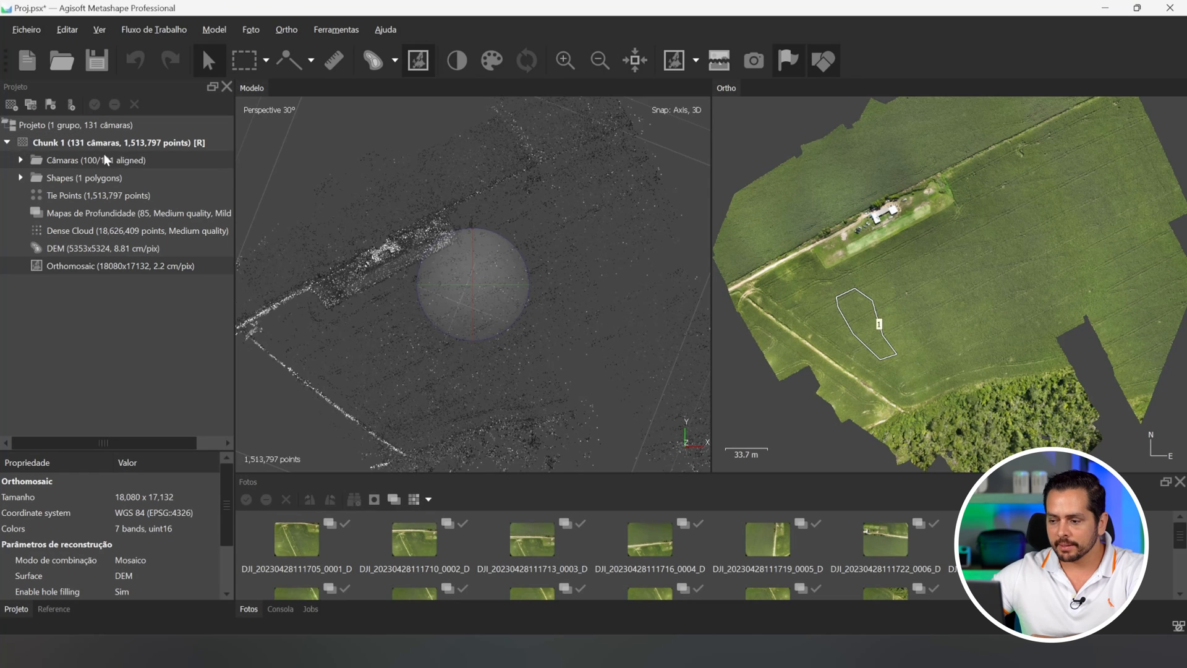
left_click_drag(709, 234, 391, 258)
scroll(867, 258, "up", 1)
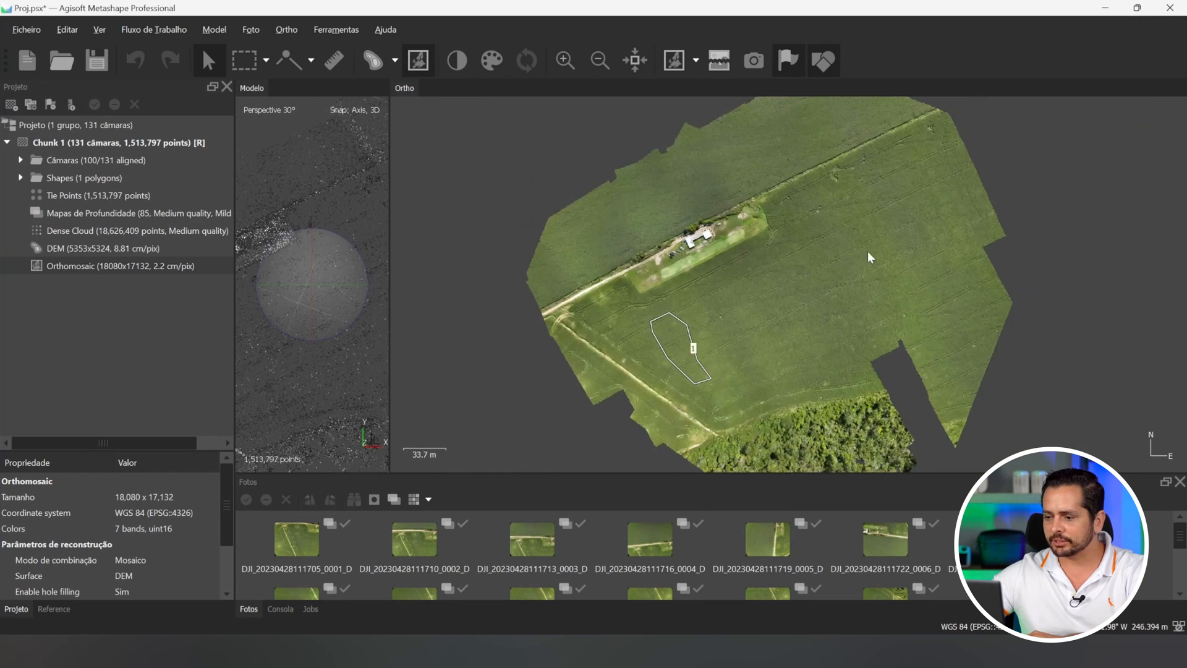
Step: Show the camera positions over the orthomosaic and check the flight coverage and the list of source photos
left_click(754, 60)
scroll(716, 286, "down", 2)
scroll(716, 286, "down", 1)
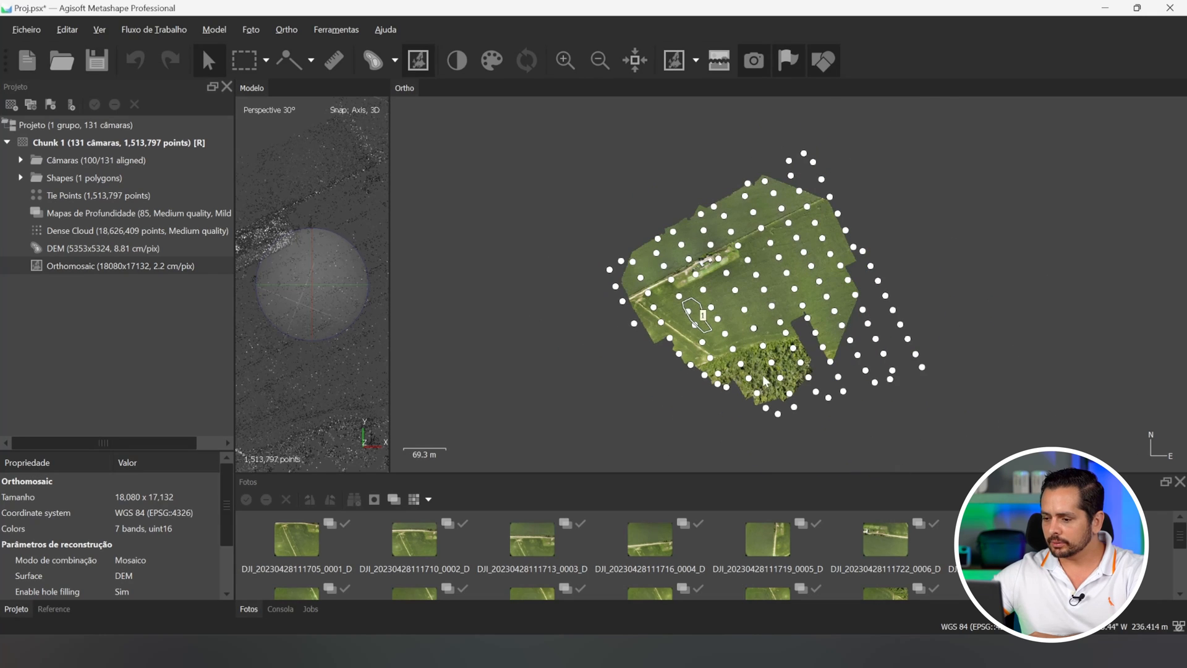
scroll(791, 368, "up", 1)
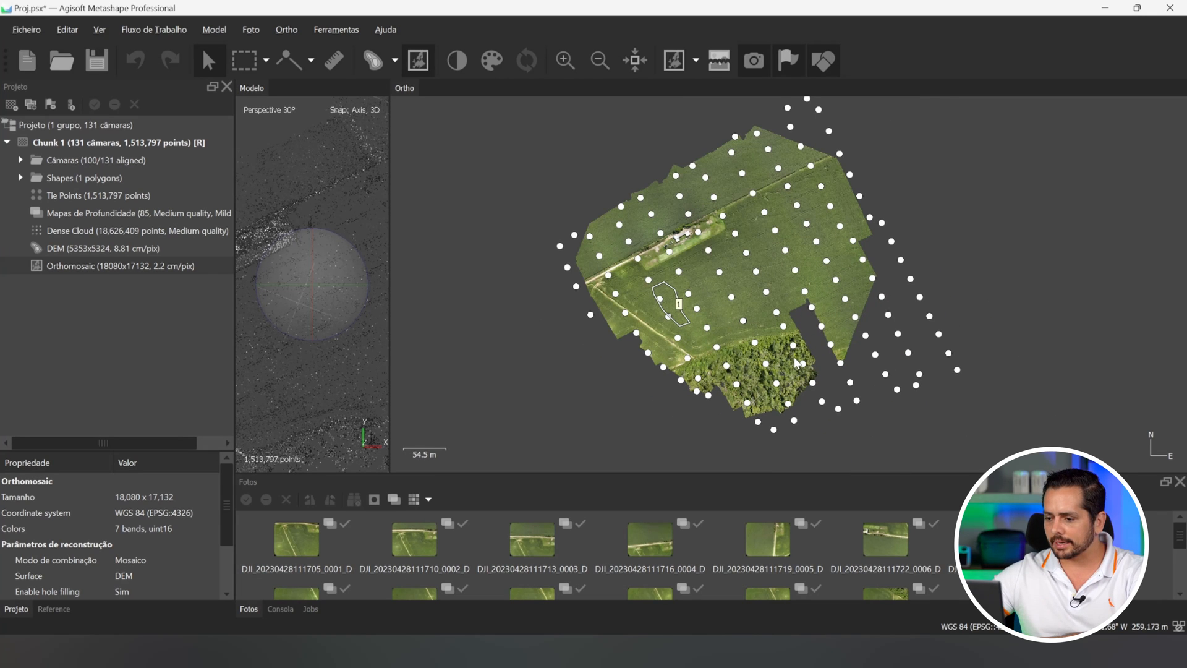
scroll(753, 314, "up", 4)
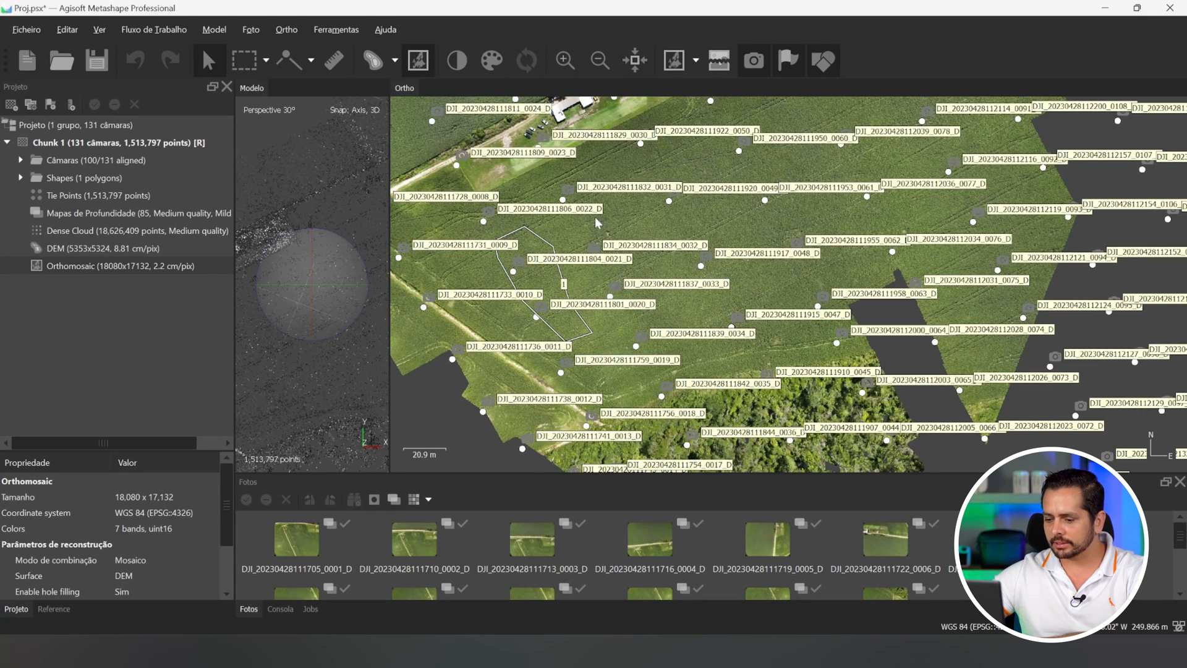
scroll(598, 222, "down", 2)
scroll(516, 560, "down", 10)
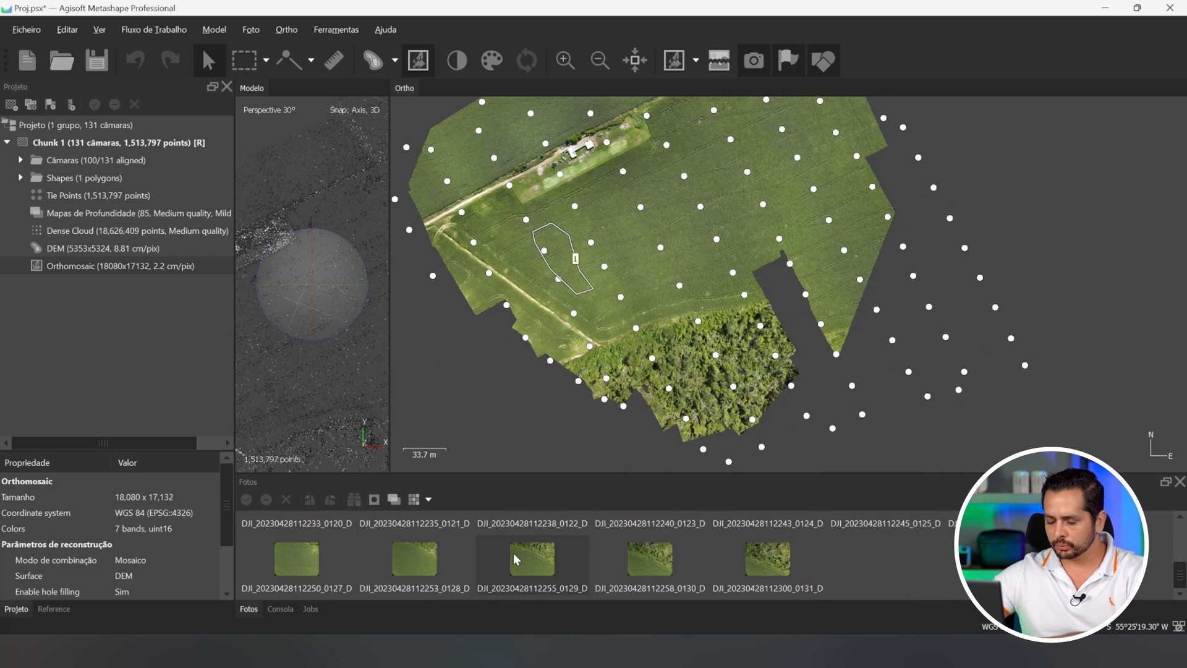
scroll(517, 559, "up", 10)
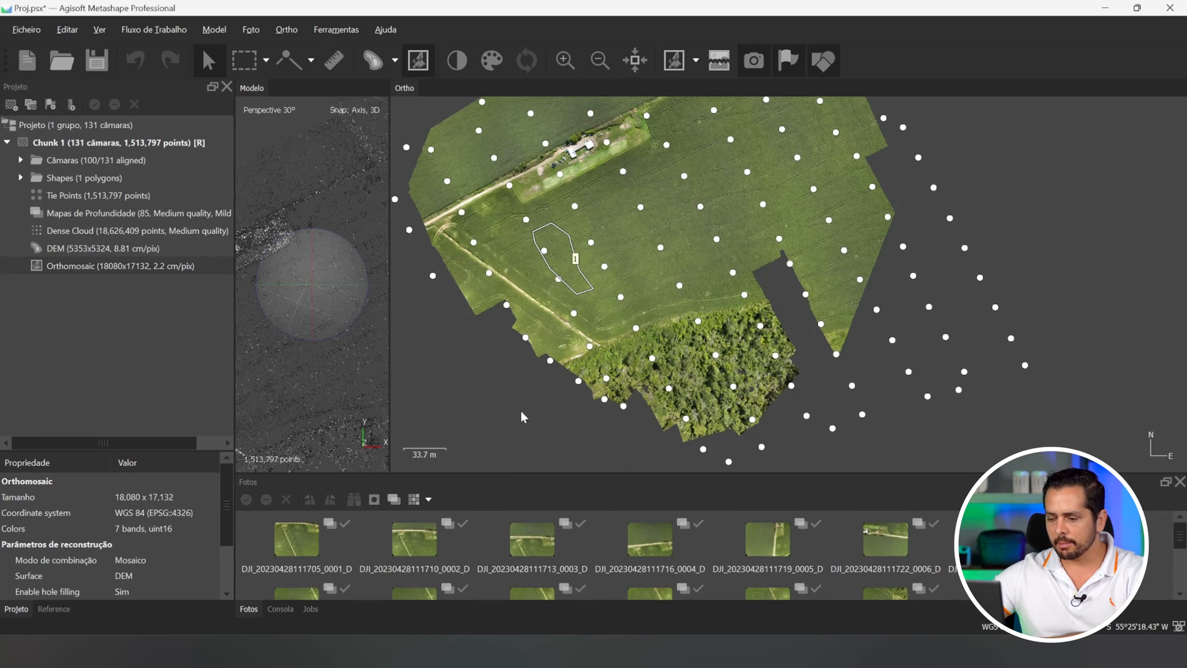
Step: Display the dense cloud in a widened model view and inspect it from a rotated angle
double_click(183, 229)
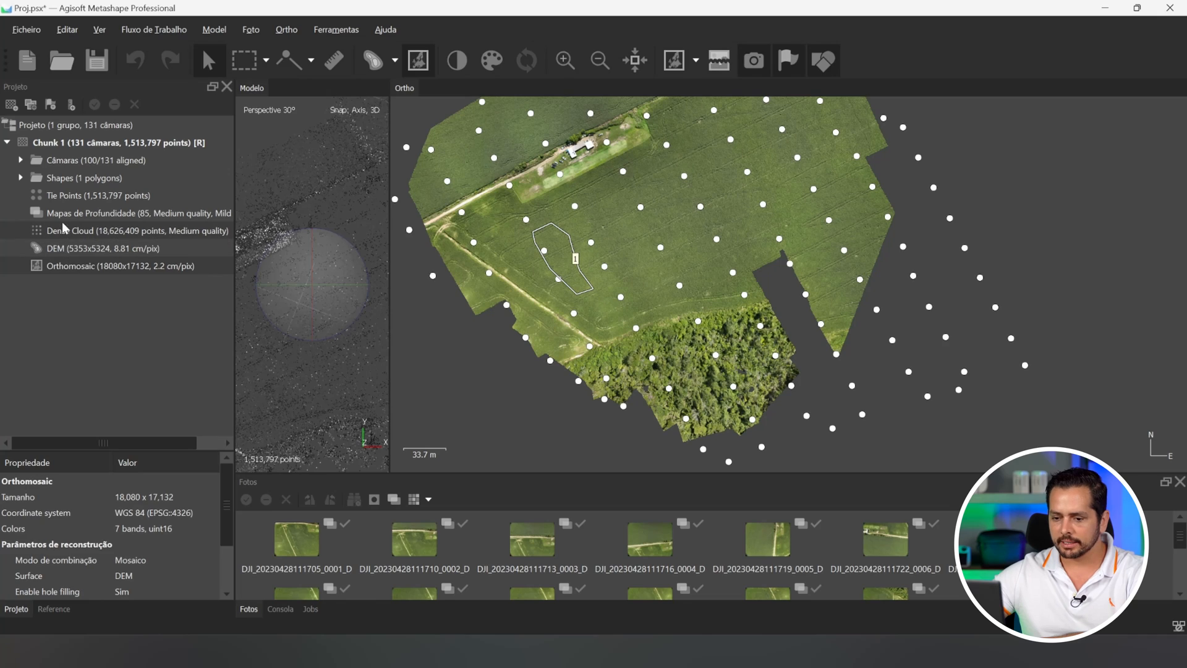
left_click_drag(391, 242, 851, 249)
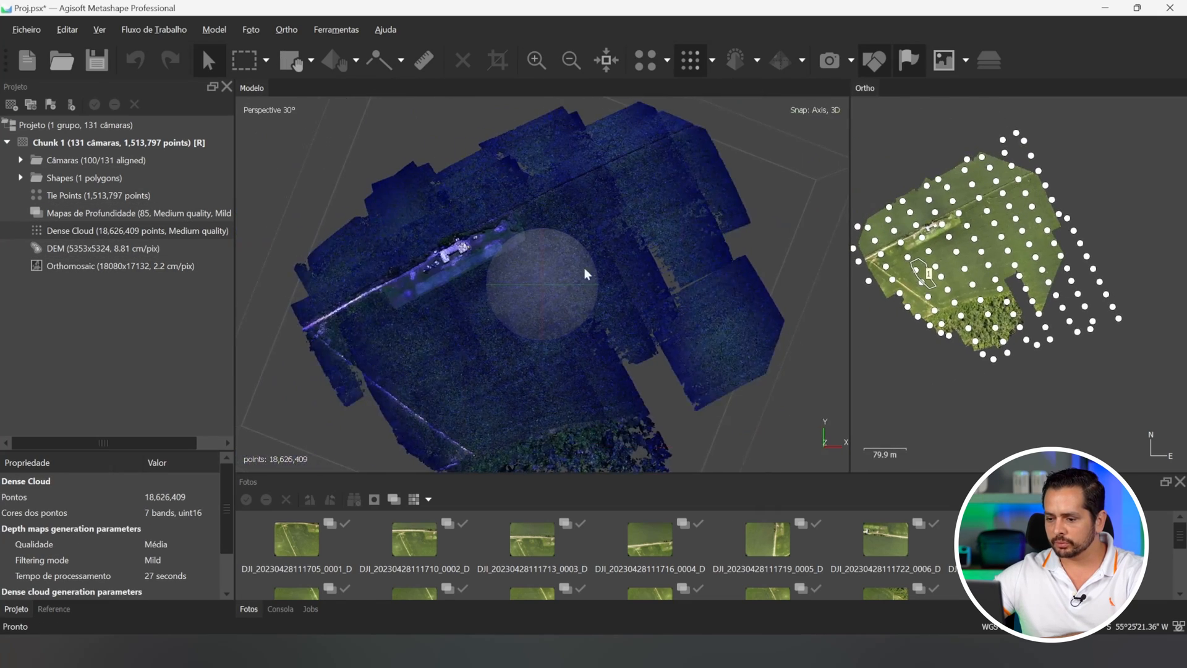
scroll(556, 263, "up", 3)
left_click_drag(630, 212, 546, 193)
Step: Display the DEM in a widened ortho view with the camera positions hidden
double_click(87, 249)
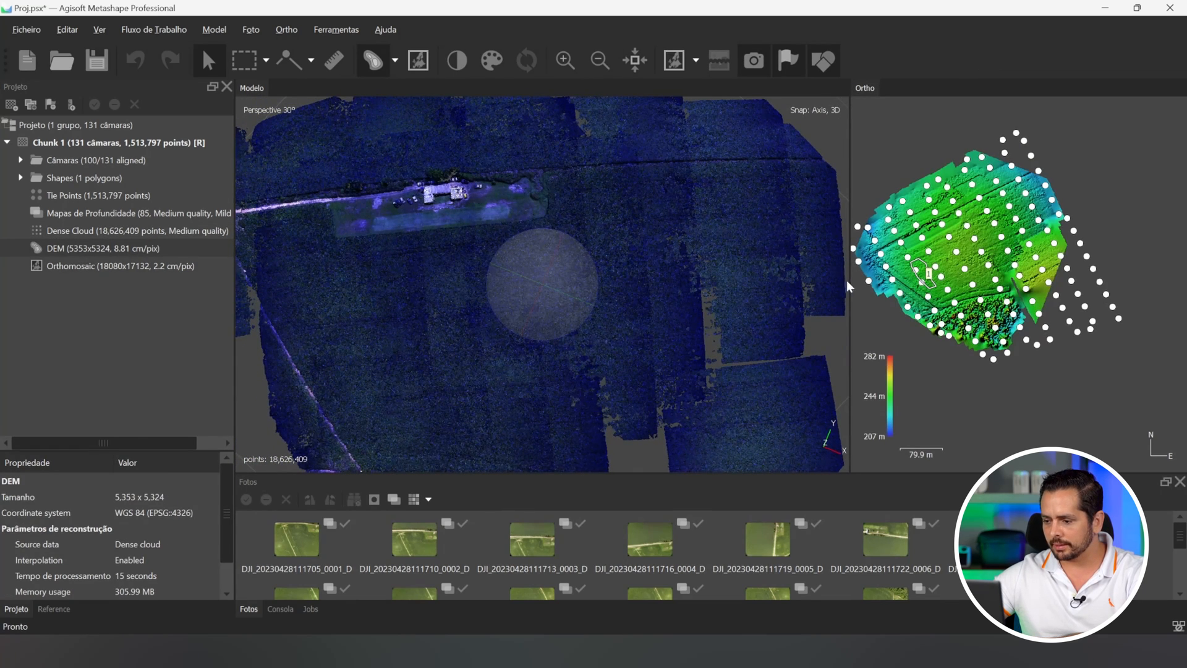
left_click_drag(848, 285, 411, 270)
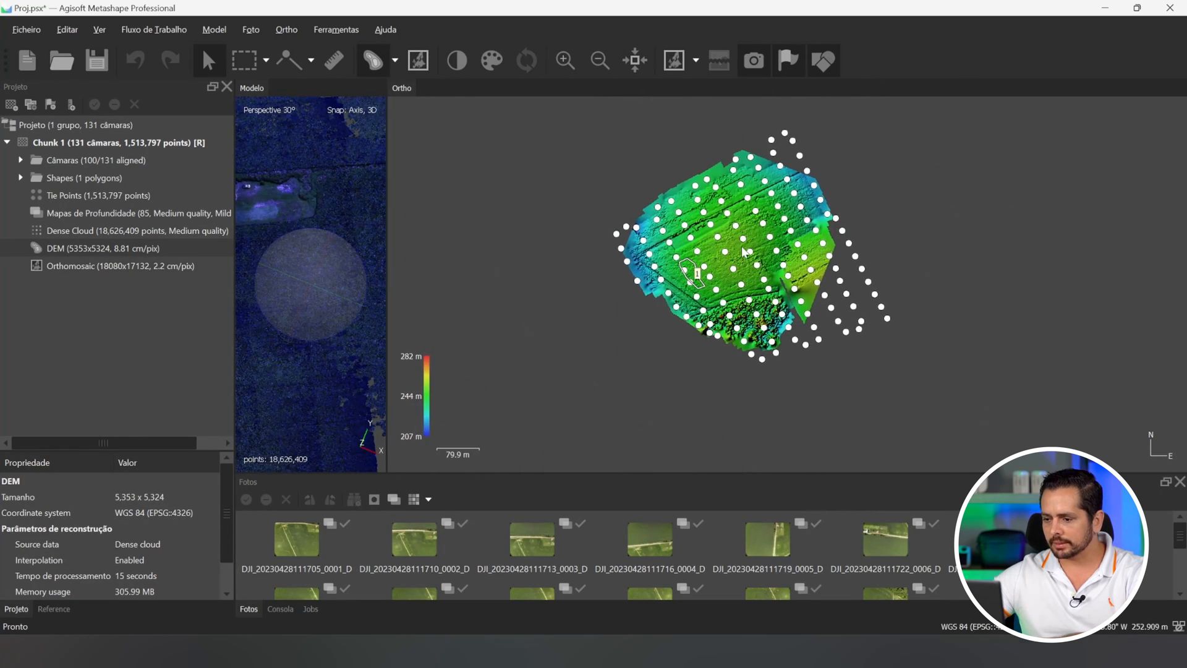
scroll(742, 247, "up", 3)
left_click(753, 65)
Step: Examine the DEM's relief around the field, the outlined polygon and the buildings at several zoom levels
scroll(748, 284, "up", 5)
scroll(720, 280, "down", 4)
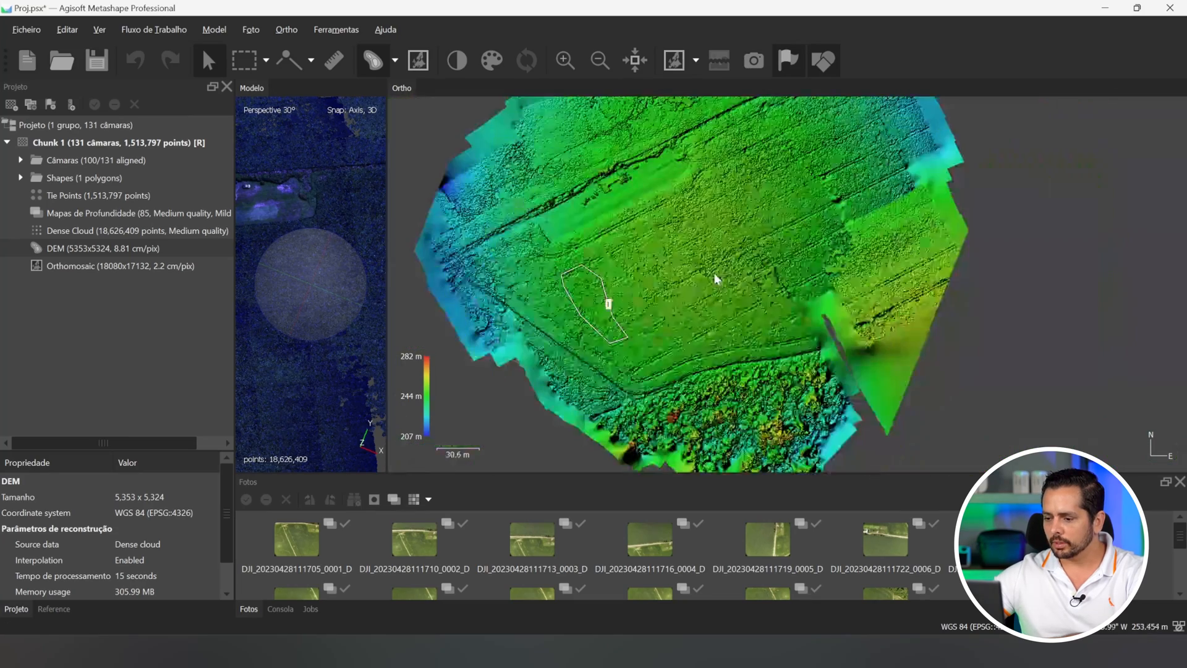
left_click_drag(604, 257, 710, 260)
scroll(705, 239, "up", 3)
scroll(732, 244, "down", 3)
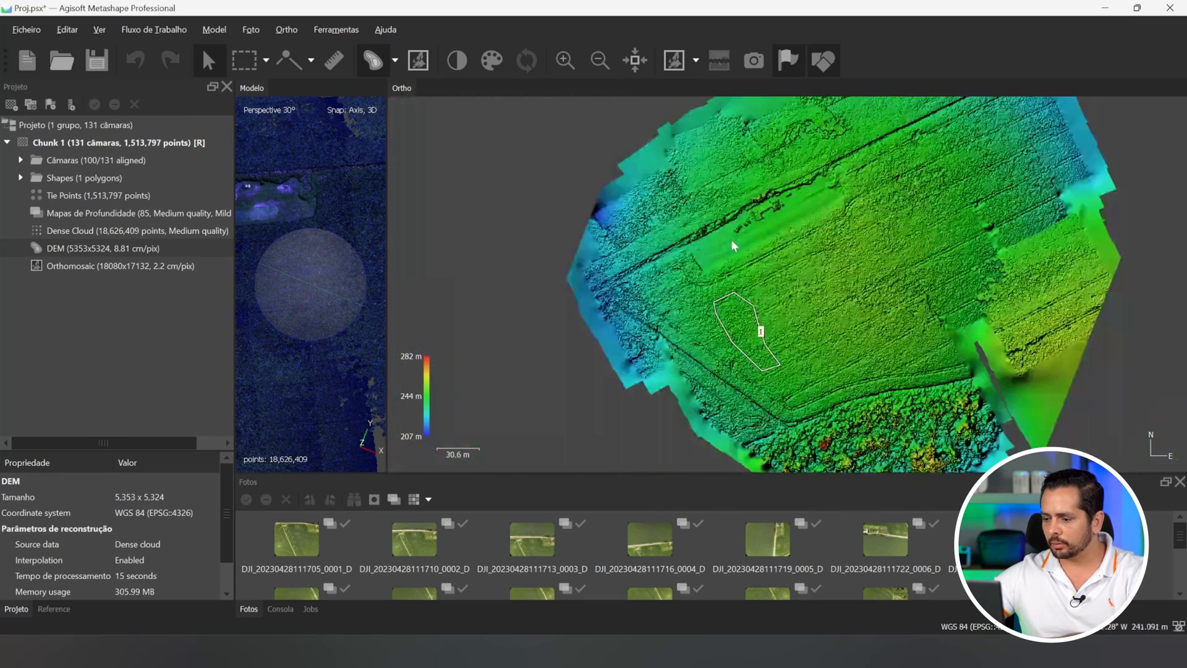
scroll(830, 190, "up", 5)
scroll(718, 315, "down", 4)
scroll(628, 246, "up", 4)
scroll(550, 329, "up", 4)
scroll(597, 329, "down", 9)
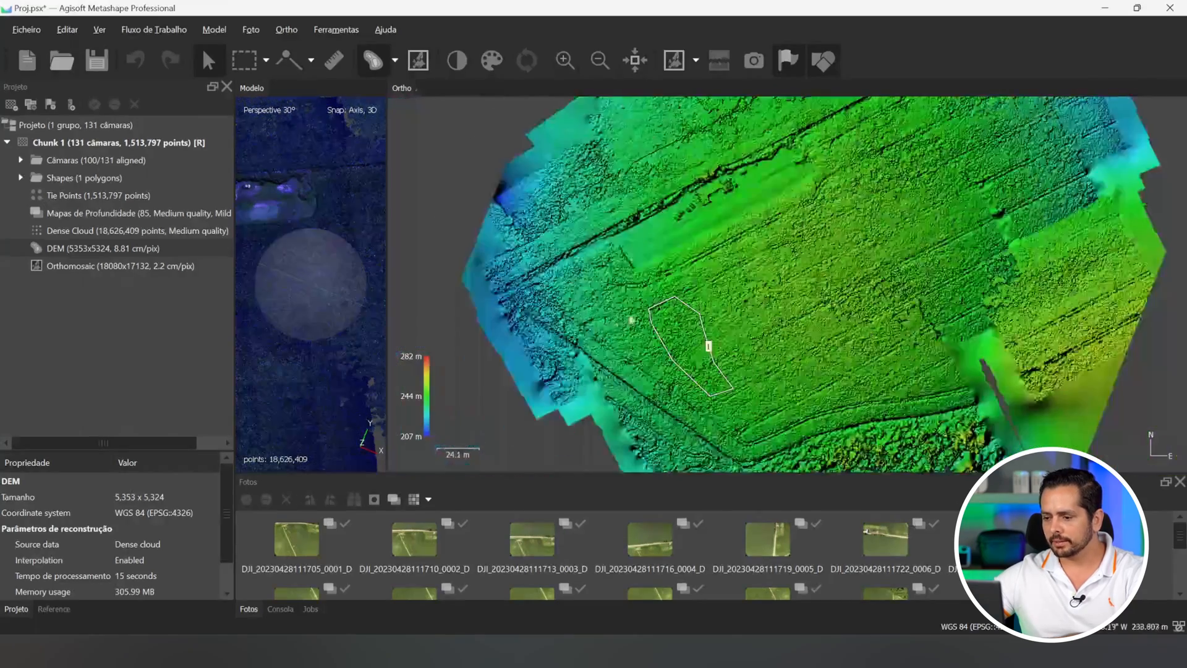
scroll(718, 279, "down", 2)
scroll(718, 366, "up", 8)
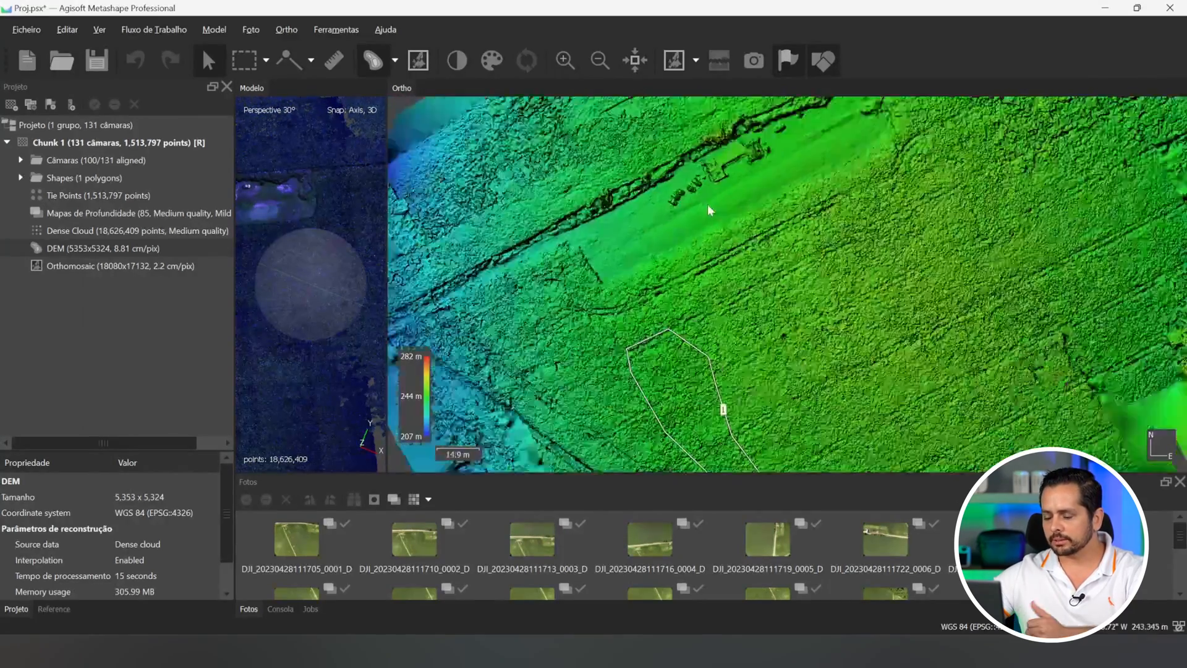
scroll(732, 234, "down", 6)
scroll(791, 288, "down", 4)
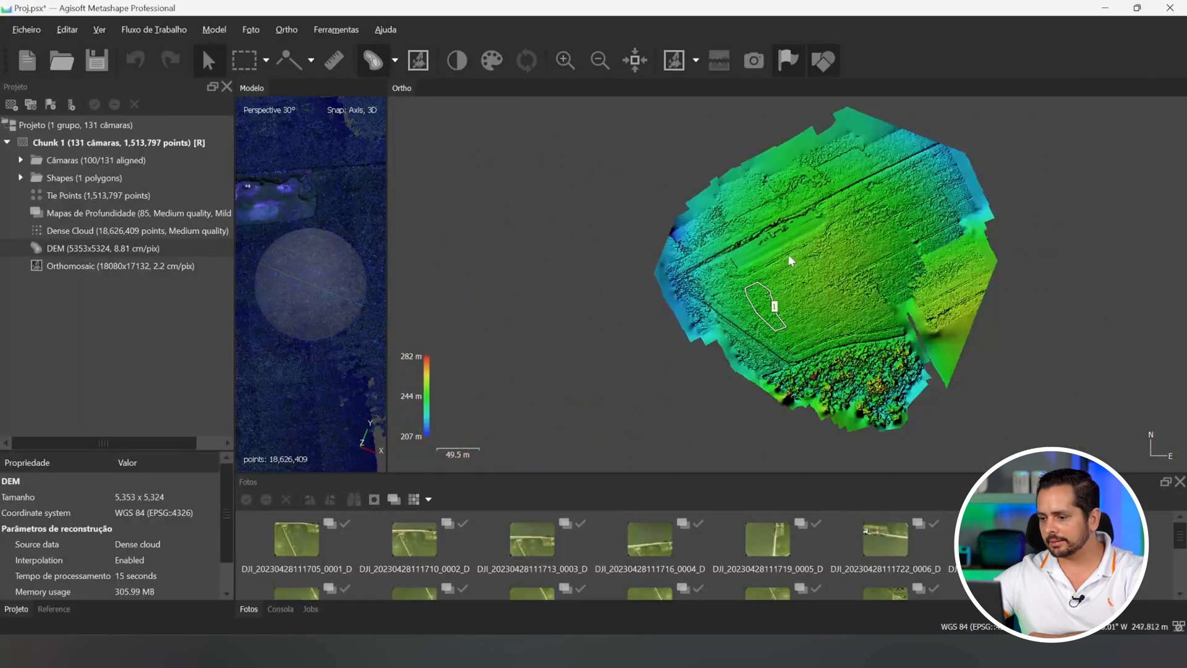
scroll(777, 241, "up", 6)
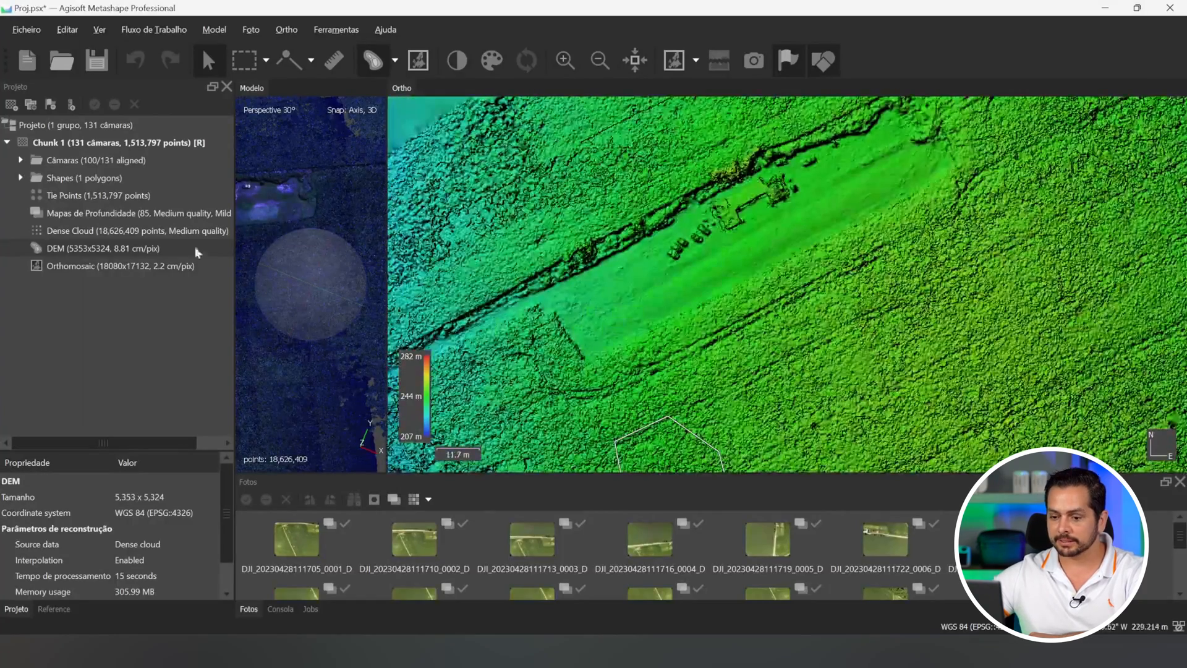
Step: Display the orthomosaic in place of the DEM and view the field around the polygon
double_click(141, 270)
scroll(619, 254, "down", 3)
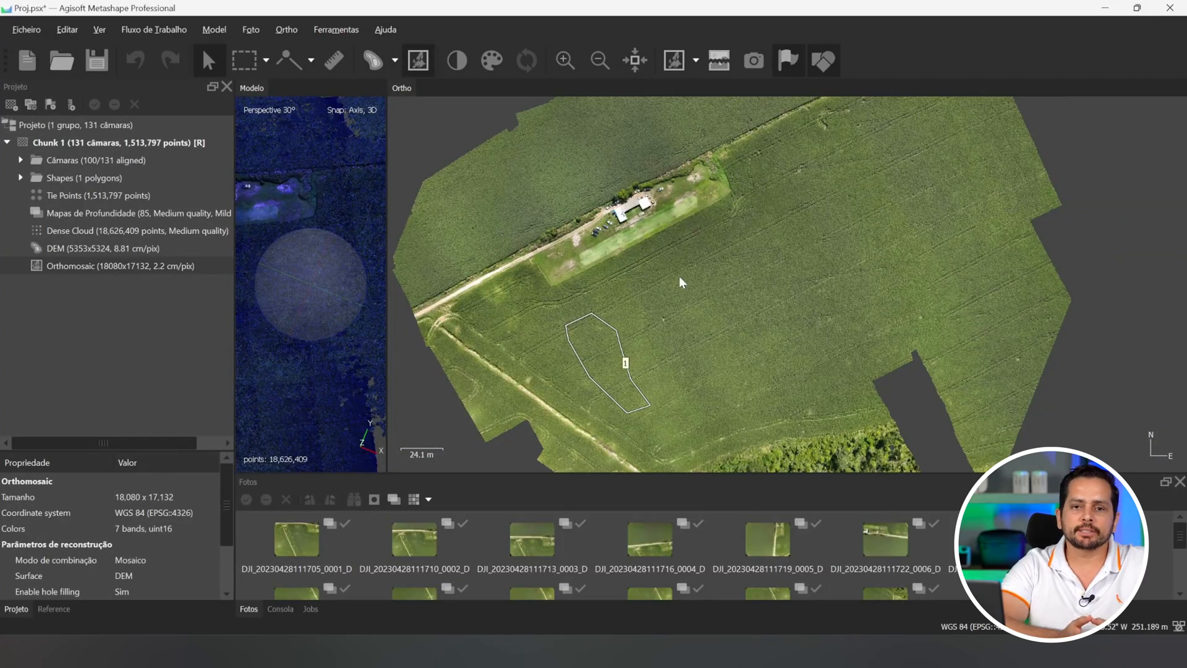
Step: Open the Raster Calculator for the orthomosaic and review its input bands from B1 to B7
scroll(500, 319, "up", 5)
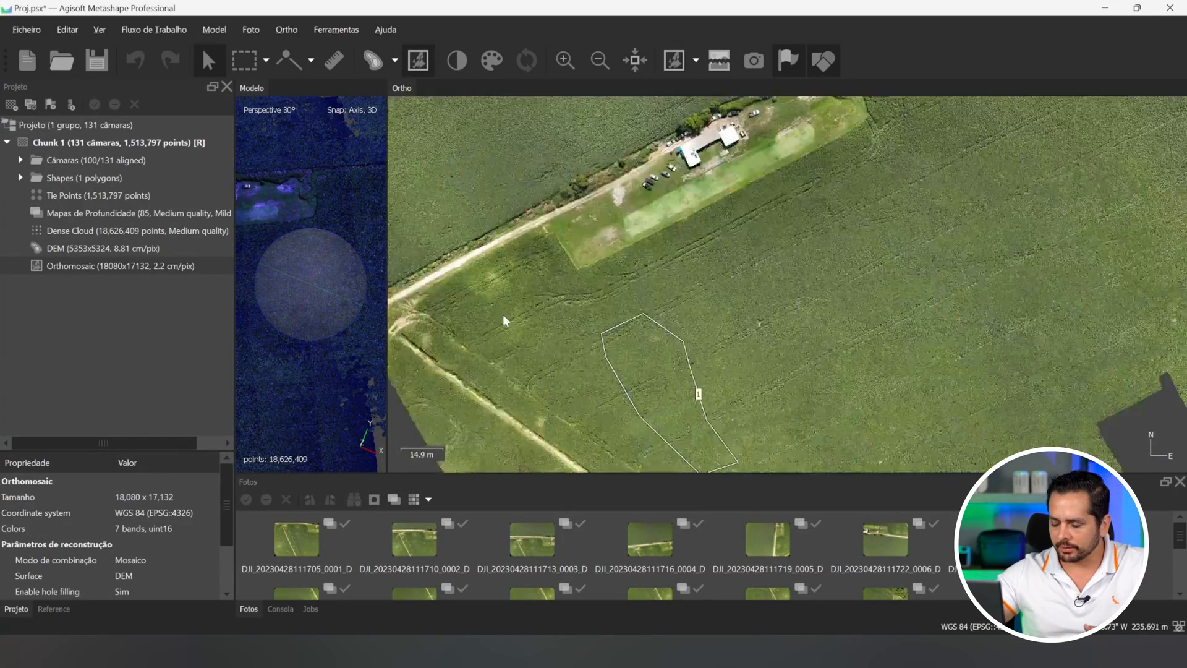
scroll(714, 307, "down", 5)
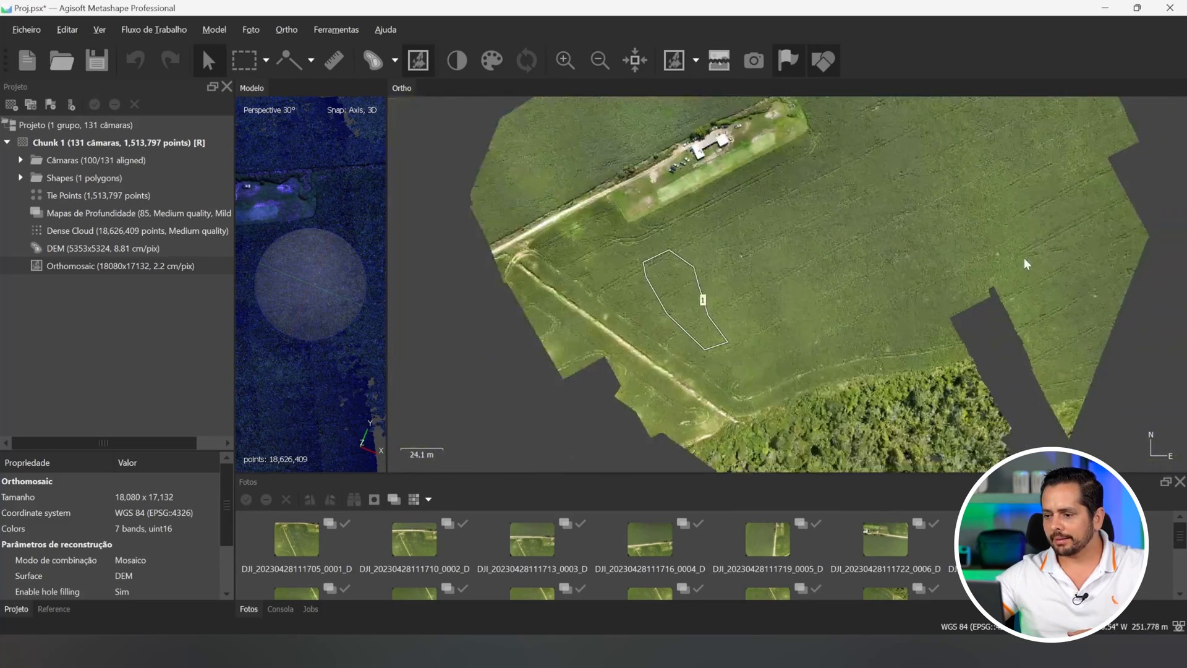
scroll(758, 300, "down", 1)
scroll(1024, 229, "up", 1)
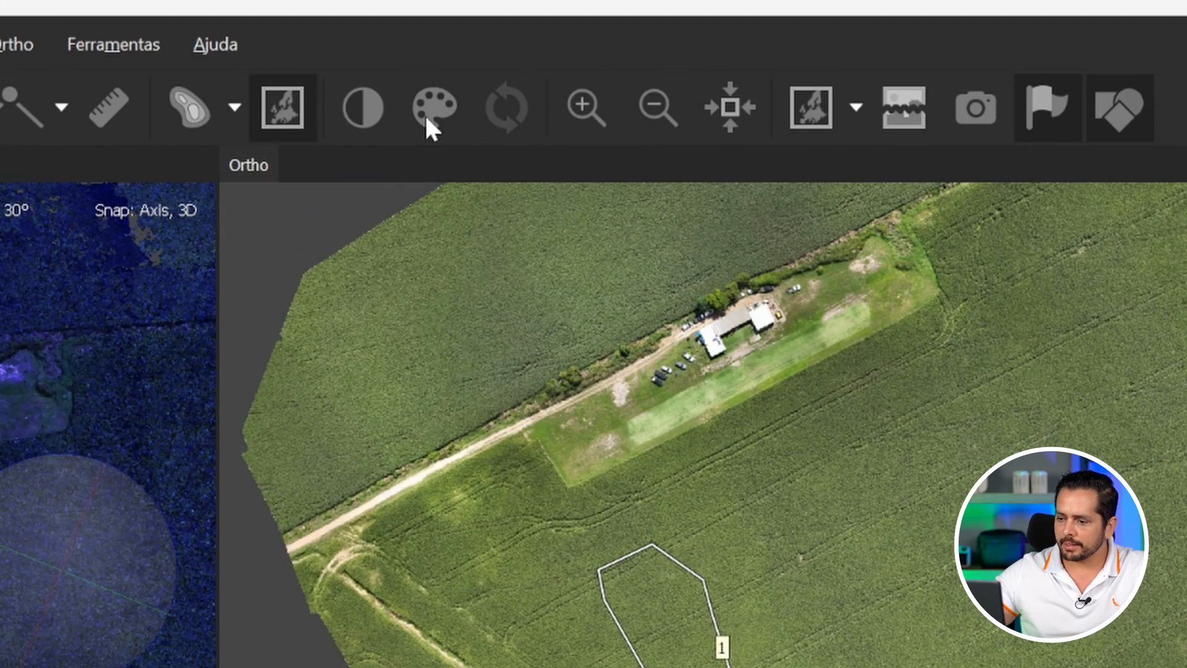
left_click(492, 62)
left_click_drag(636, 195, 284, 126)
scroll(92, 235, "down", 1)
scroll(108, 244, "up", 1)
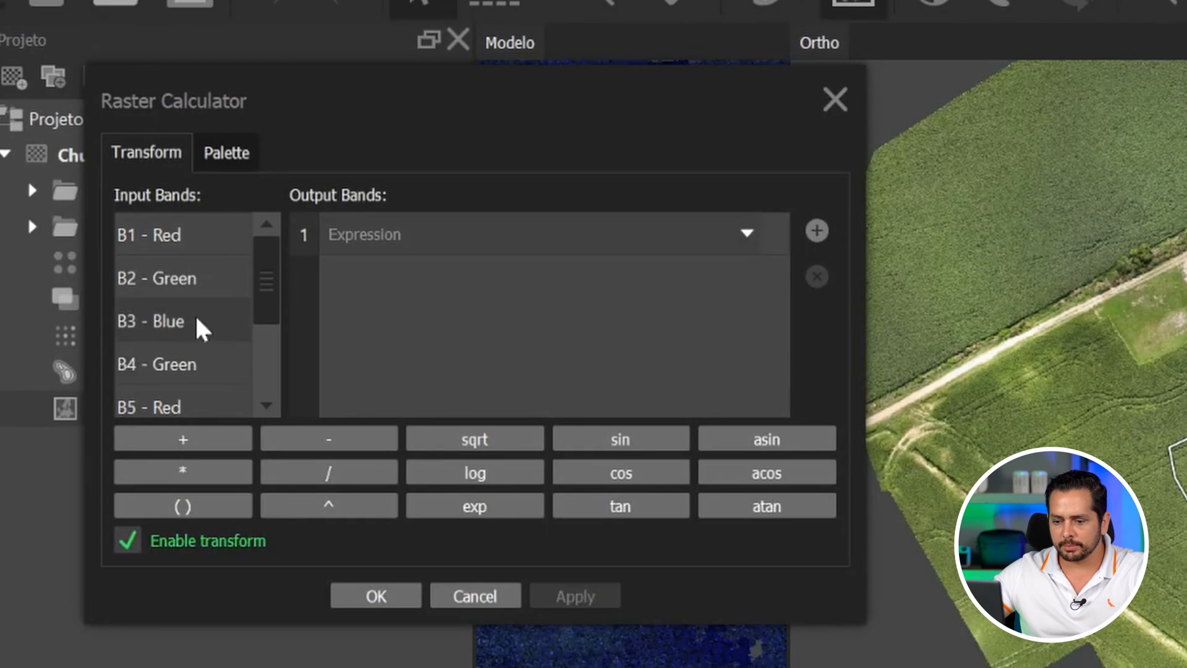
scroll(232, 357, "down", 1)
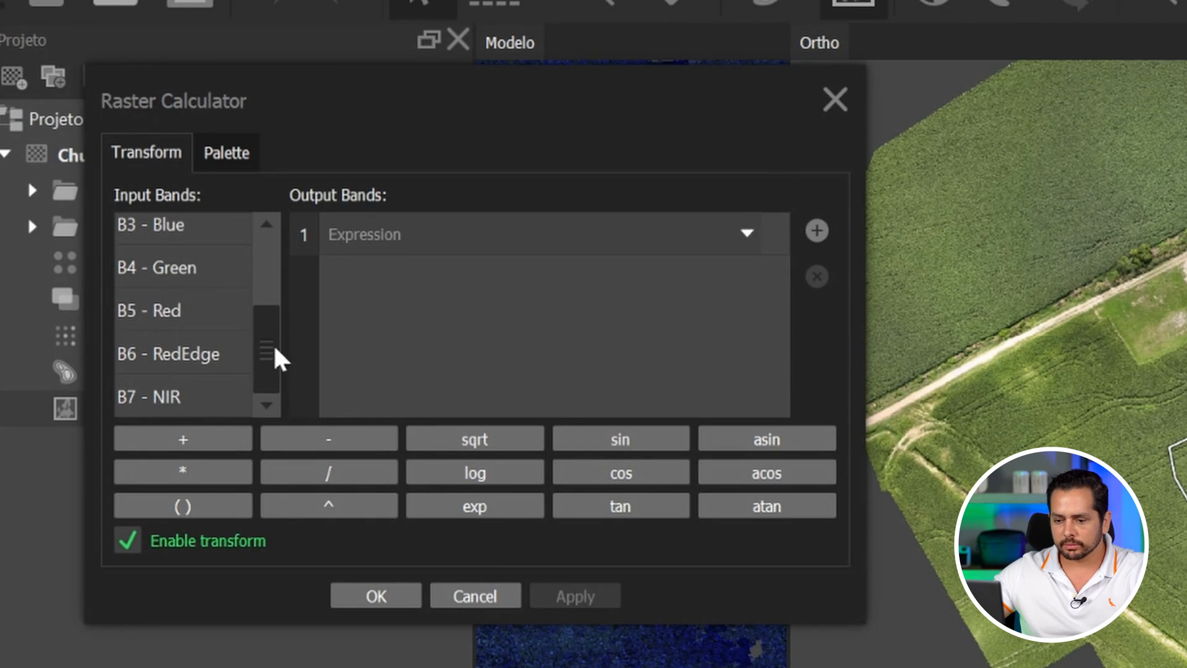
scroll(266, 357, "up", 1)
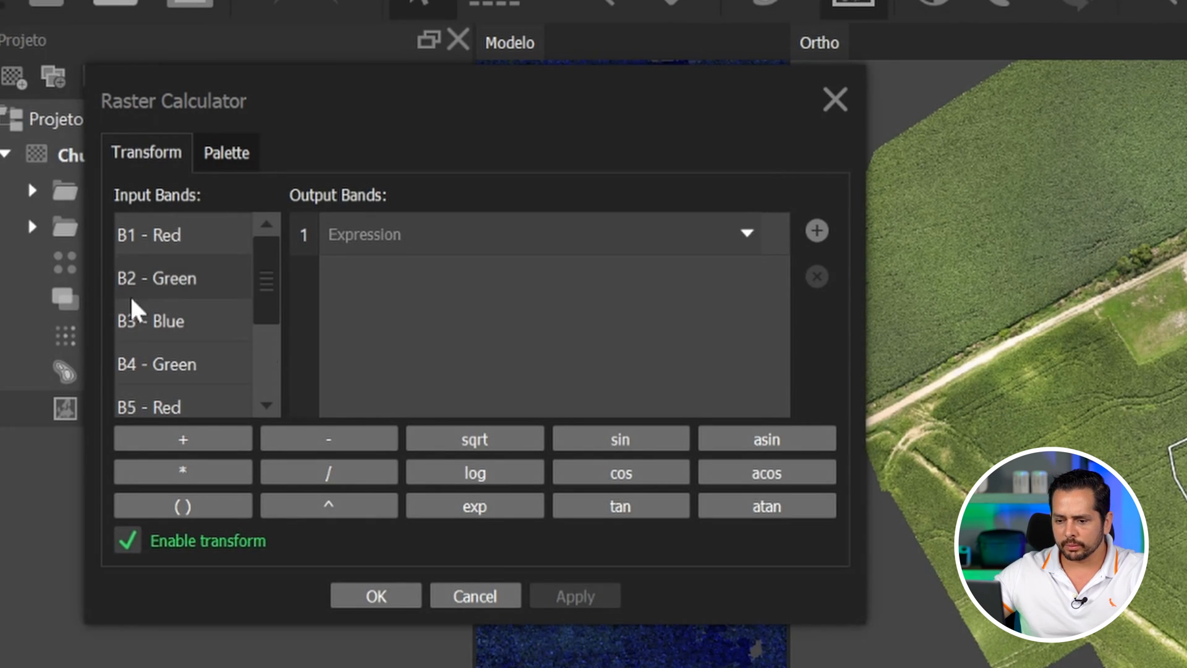
scroll(198, 393, "down", 1)
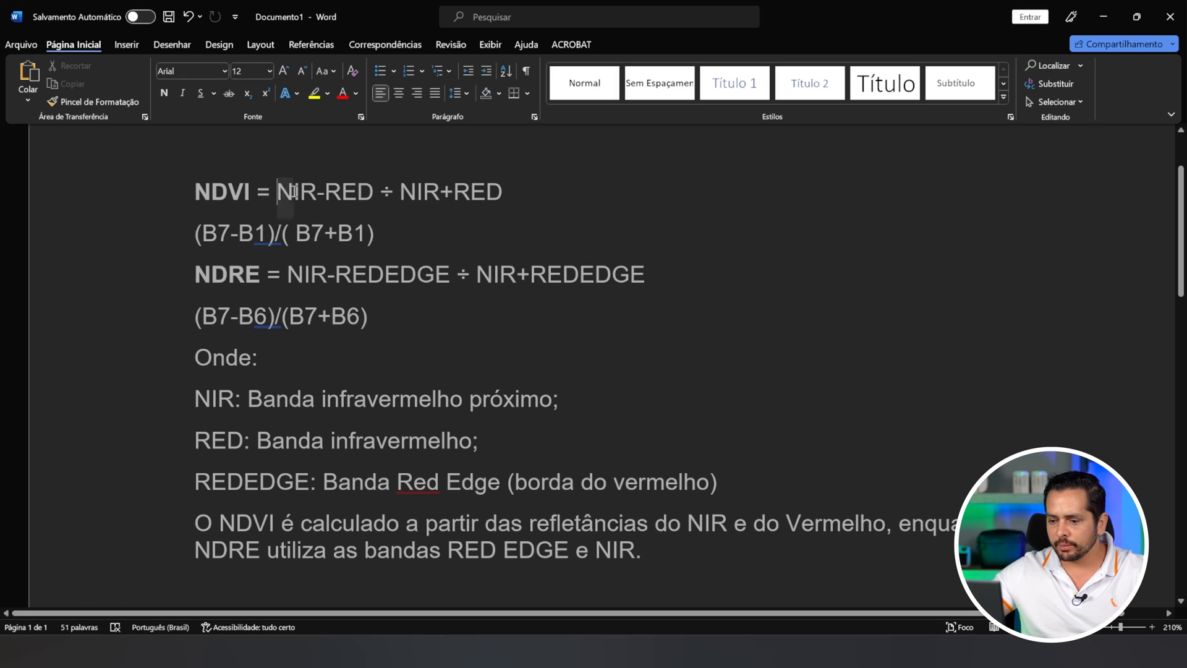
Step: Copy the NDVI expression (B7-B1)/( B7+B1) from the Word document into the Raster Calculator's first output band and apply it
left_click_drag(294, 191, 504, 199)
left_click_drag(402, 233, 180, 232)
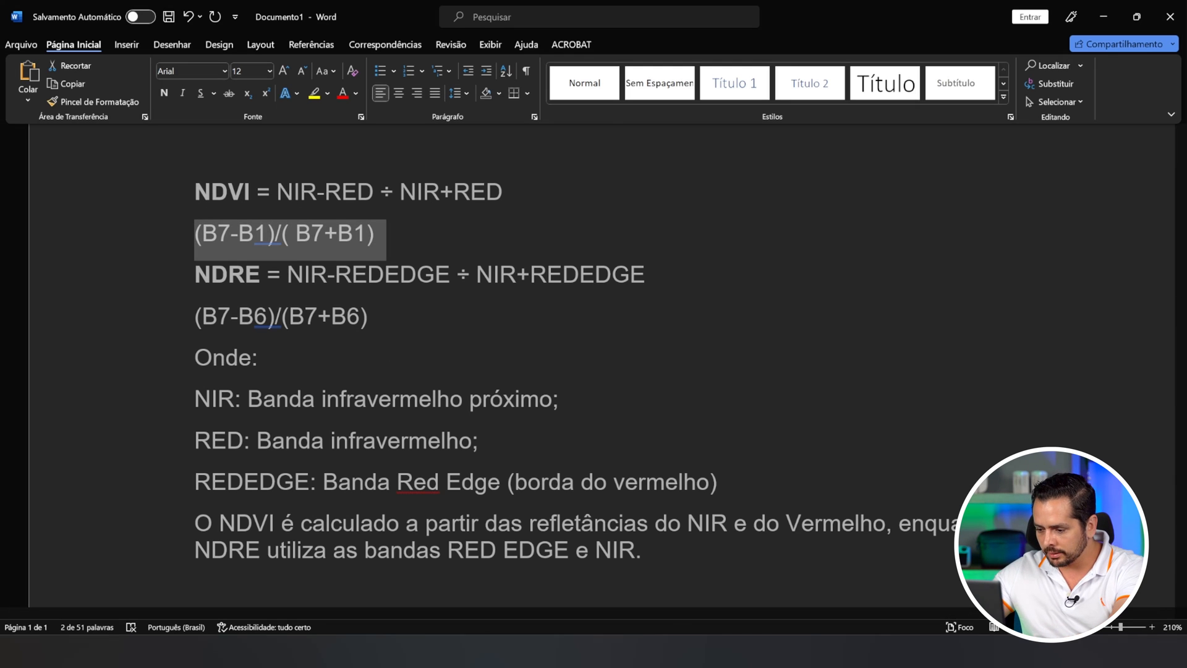
mouse_move(809, 650)
left_click(770, 567)
type("(B7-B1)/( B7+B1)")
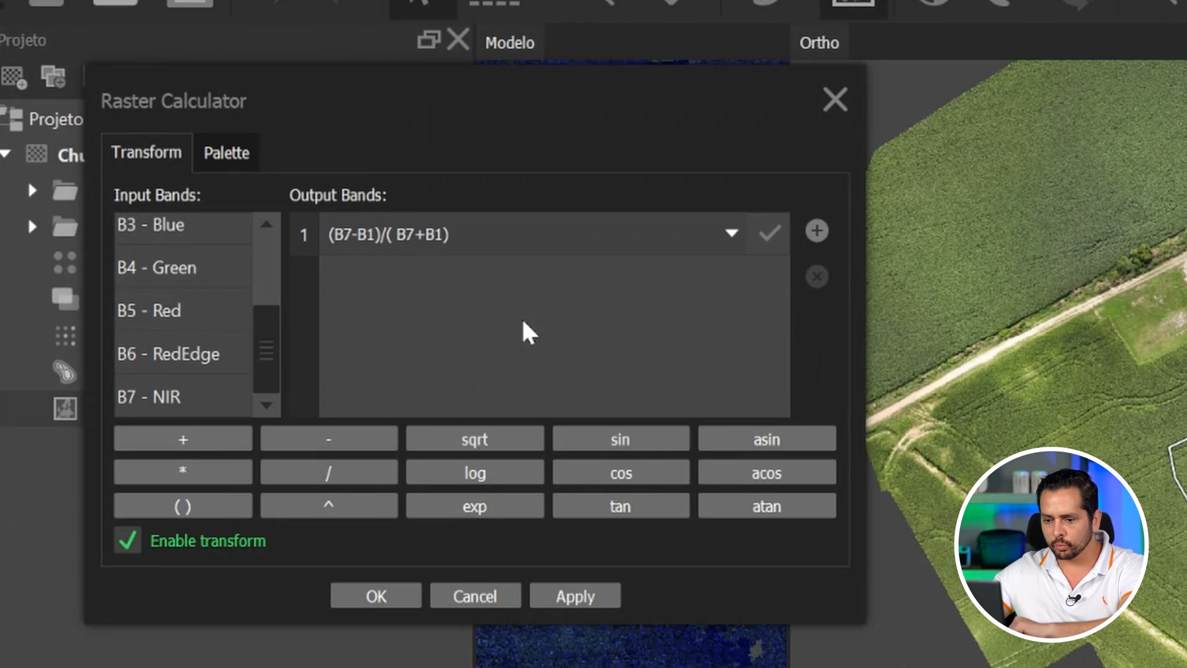
left_click(594, 600)
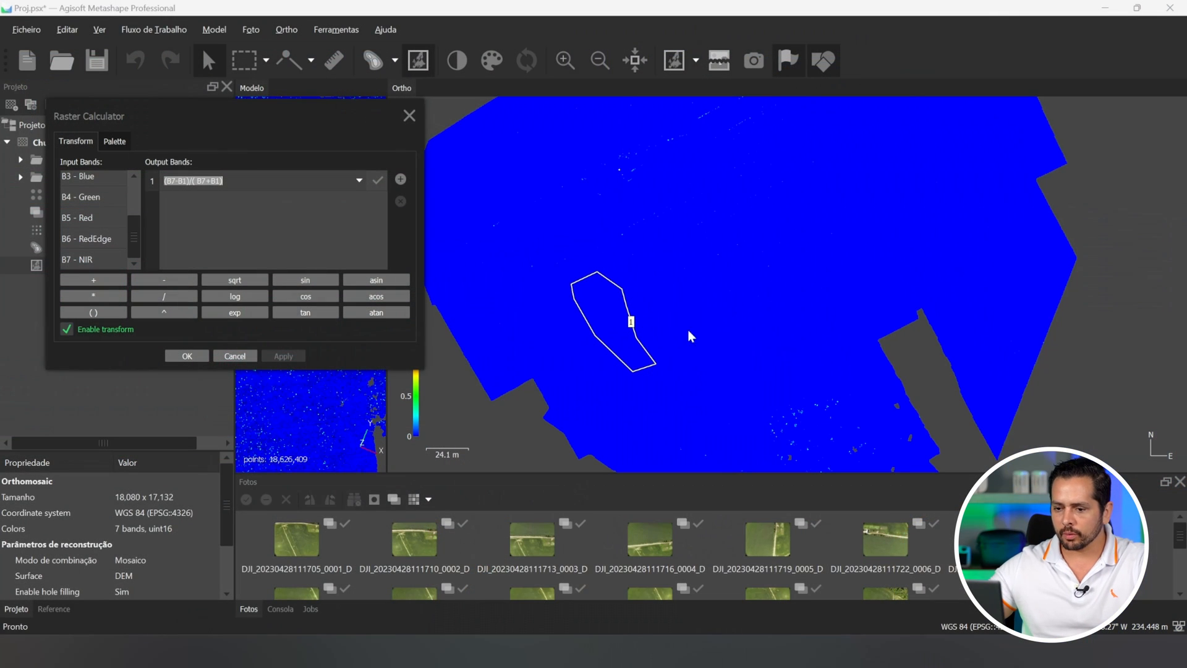
Step: Update the palette histogram of the index, set its range automatically and apply the result to the orthomosaic
left_click(115, 141)
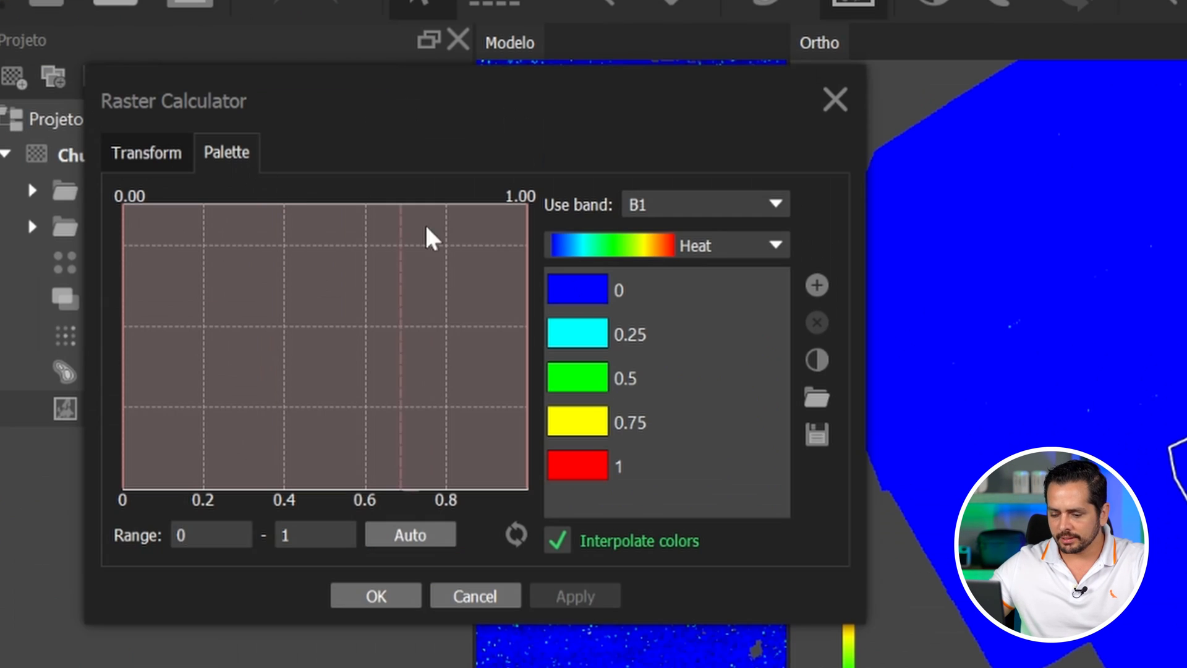
left_click(516, 535)
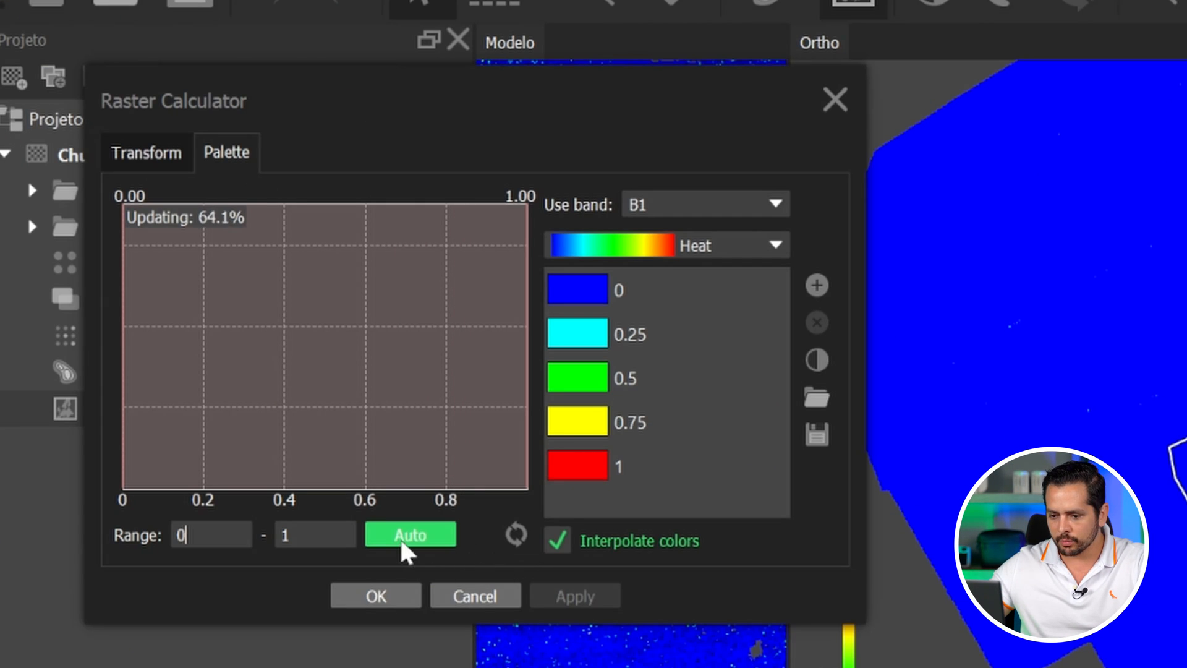
left_click(408, 548)
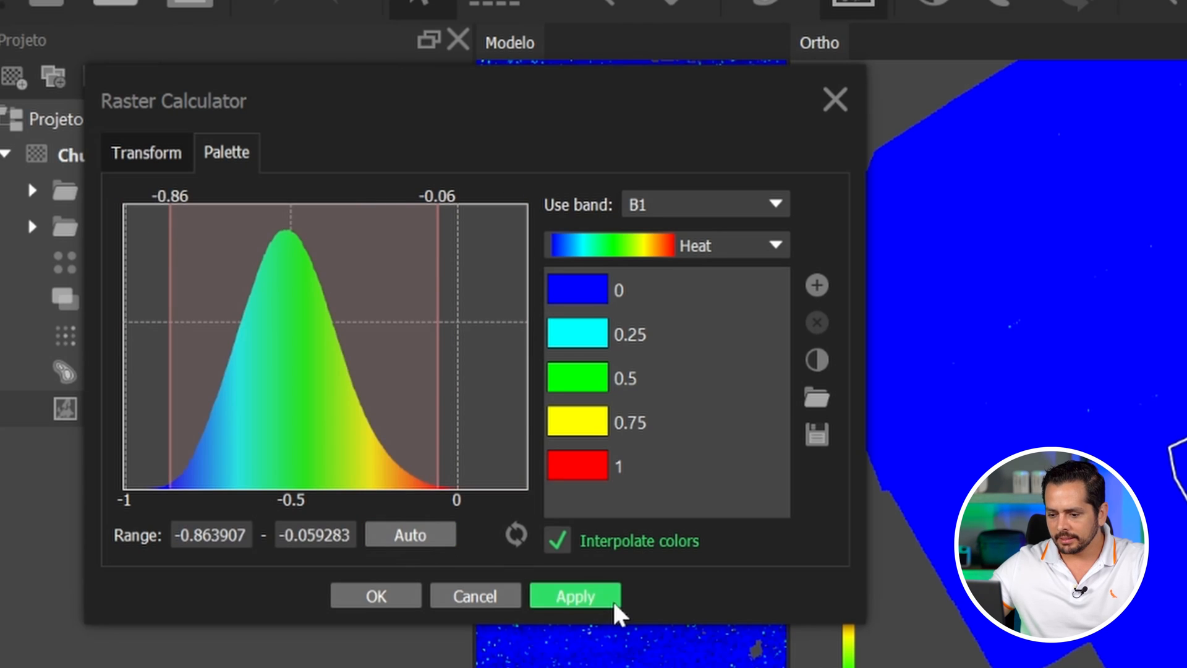
left_click(615, 610)
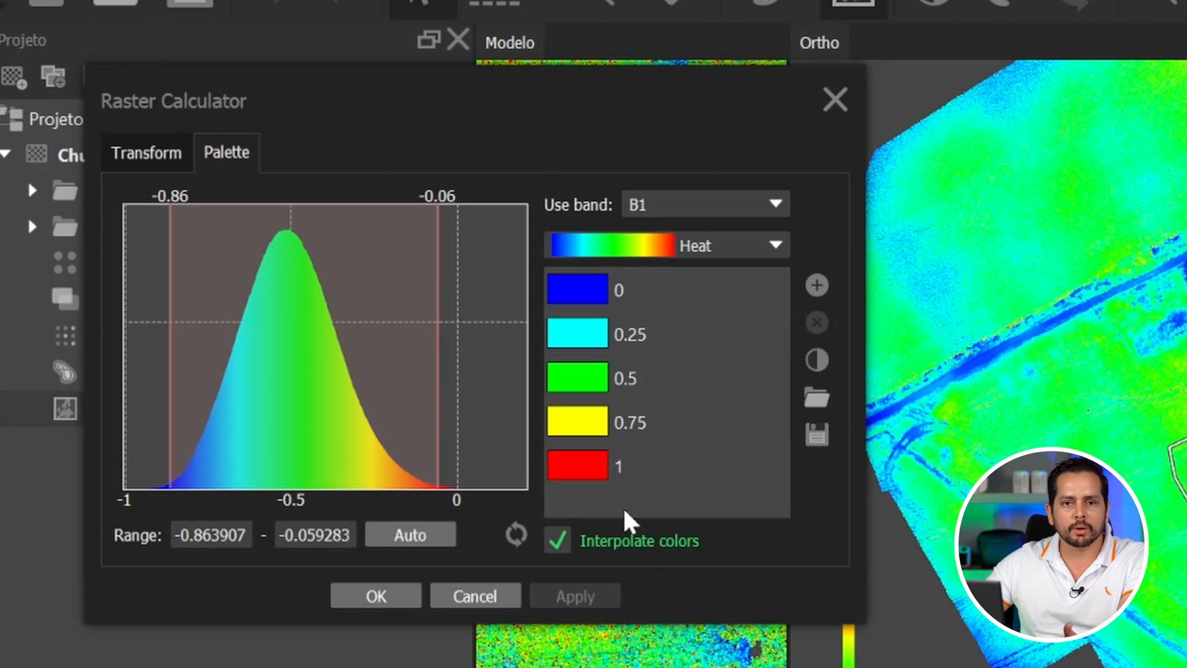
Step: Remove the blue 0 and cyan 0.25 stops from the Heat palette and set the red stop to -1
left_click(680, 296)
left_click(812, 323)
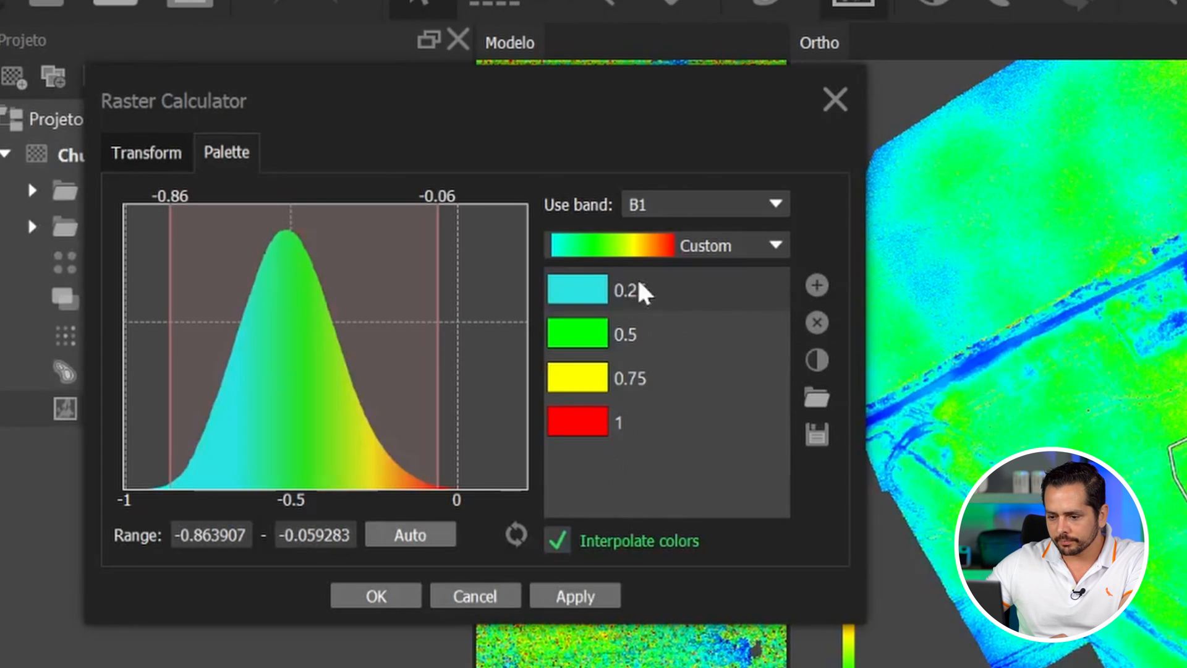
left_click(831, 330)
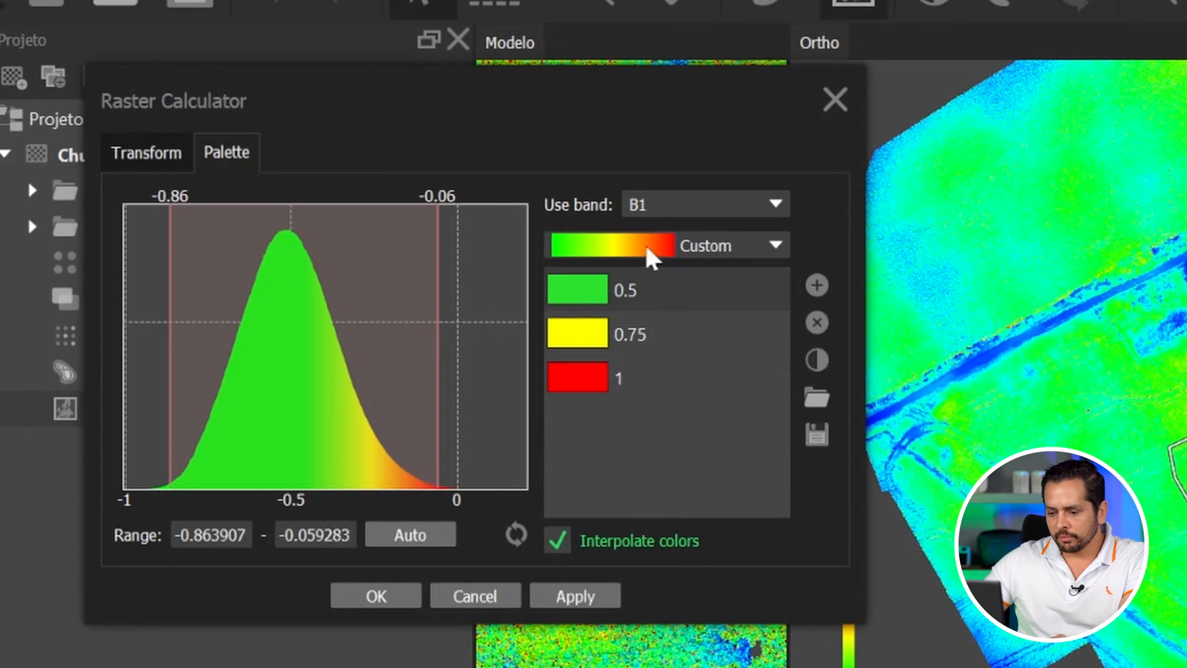
left_click(640, 388)
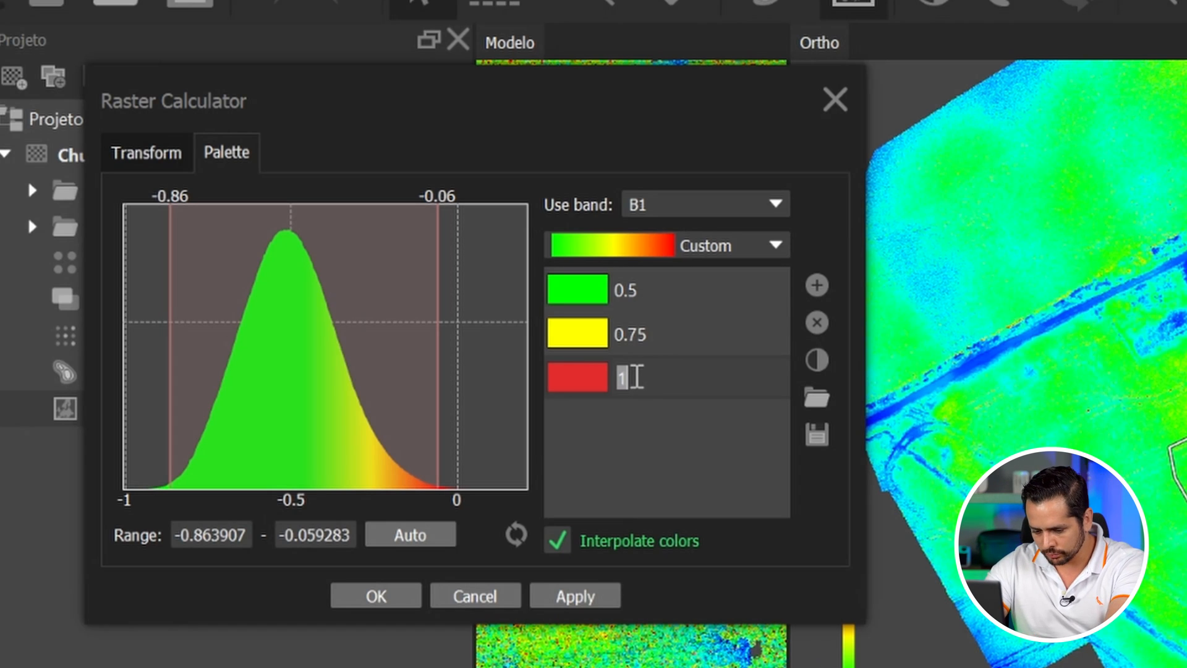
key("Return")
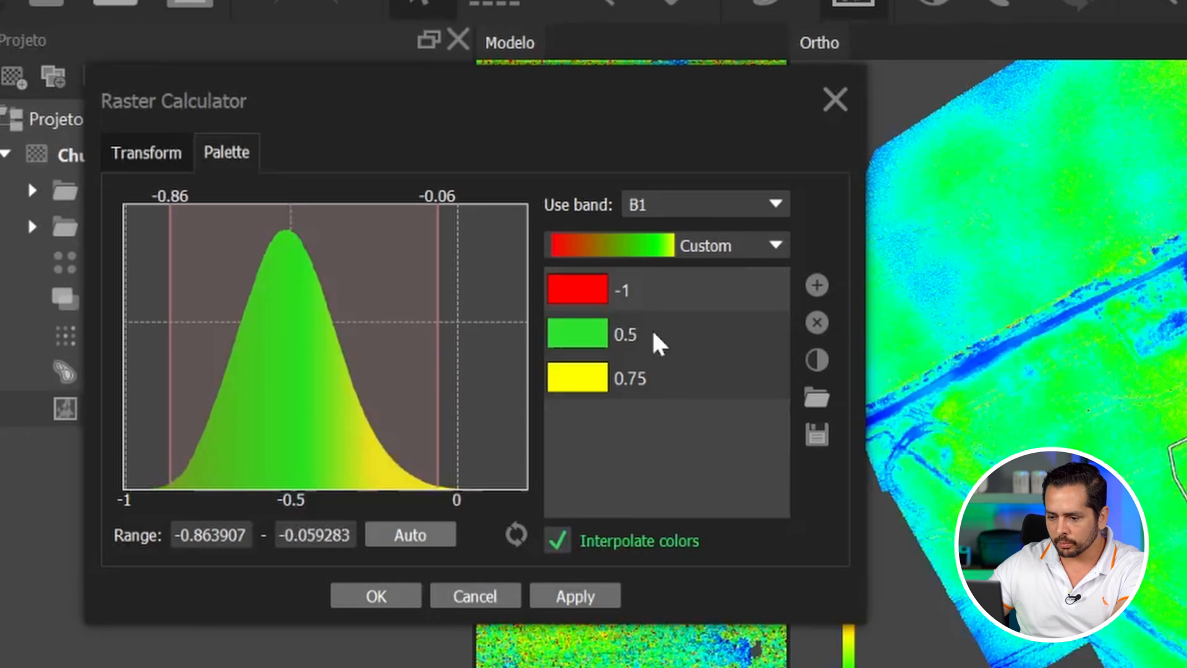
Step: Set the yellow stop to 0.5 and the green stop to 1 with dark green #002e00, and apply the palette
double_click(644, 378)
type("0.5")
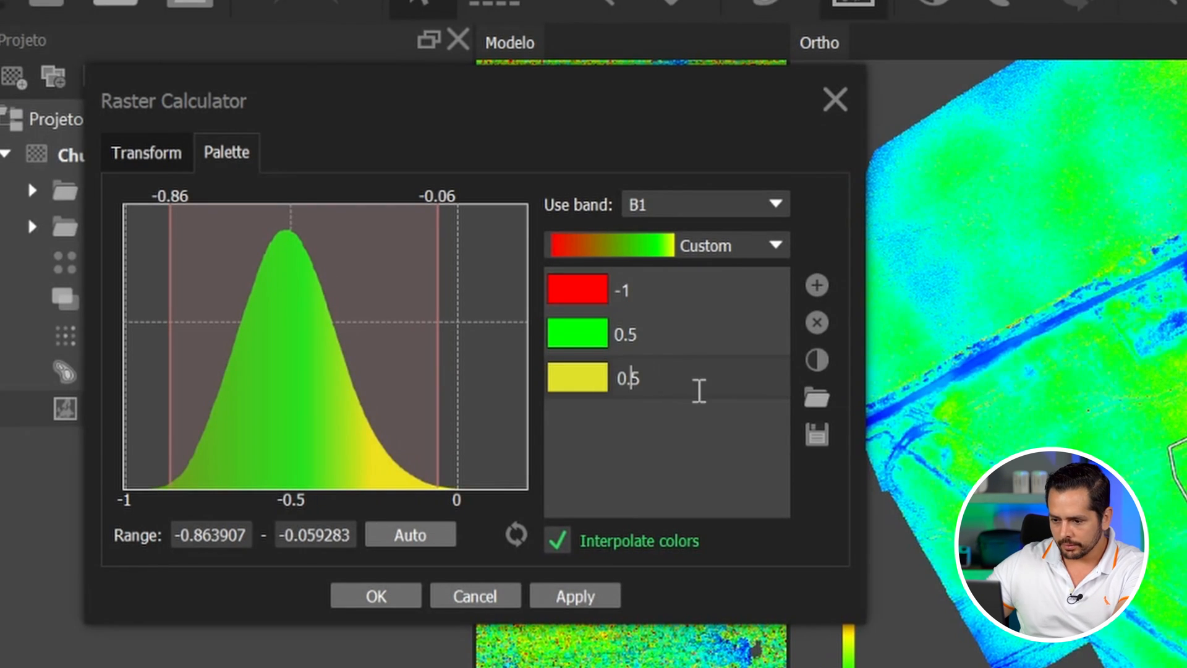
key("Return")
double_click(643, 377)
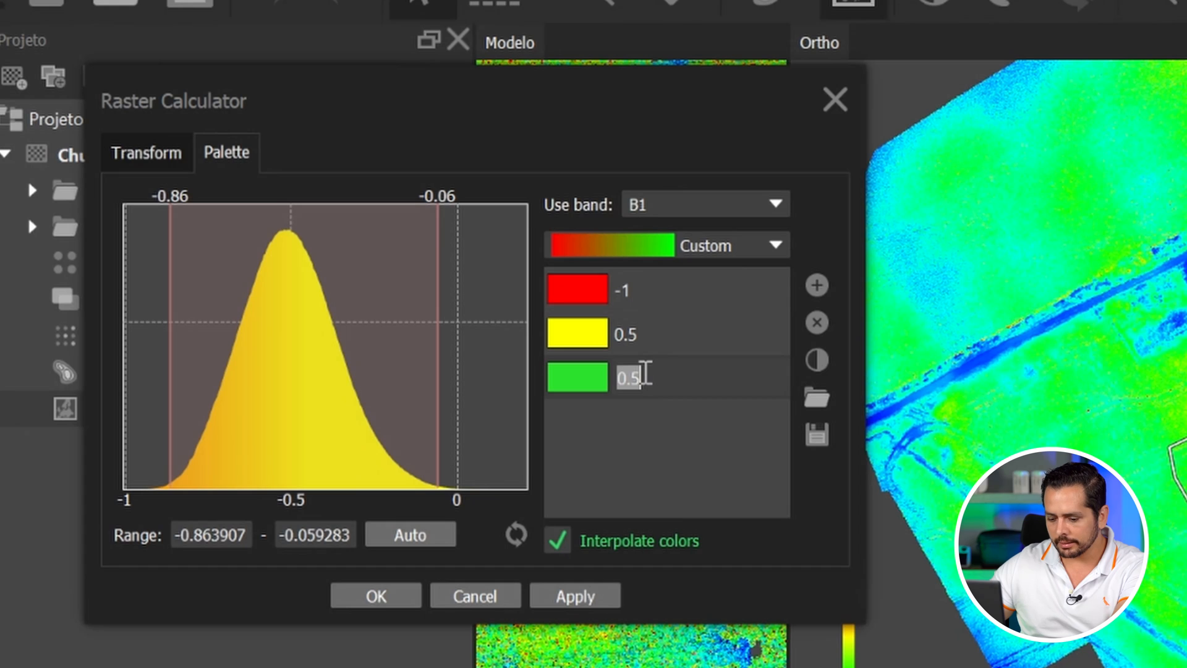
type("1")
left_click(586, 391)
left_click_drag(685, 173, 674, 329)
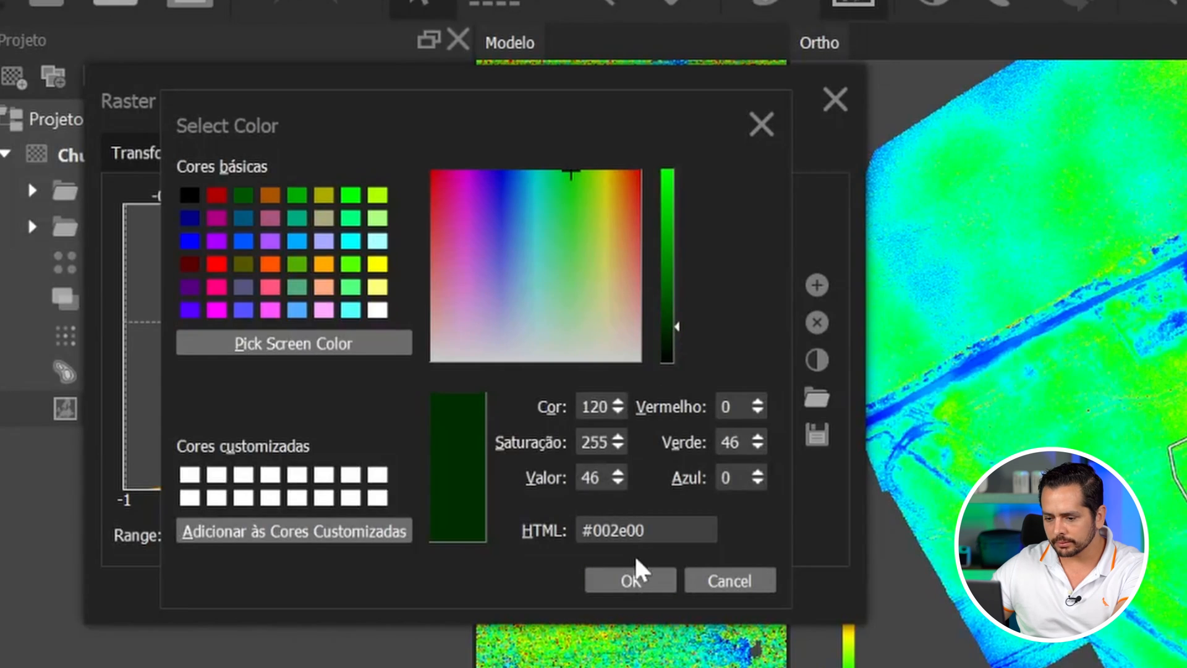
left_click(632, 580)
left_click(597, 598)
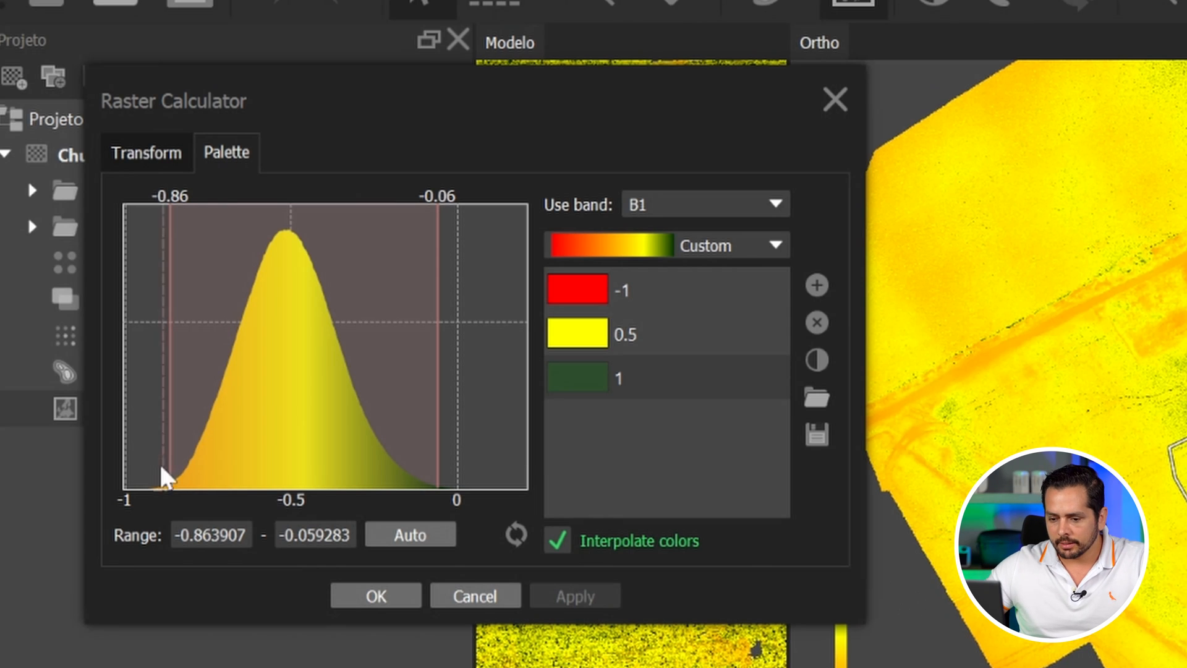
Step: Narrow the palette range on the histogram to about -0.72 to -0.20 and apply it
left_click_drag(173, 419, 216, 411)
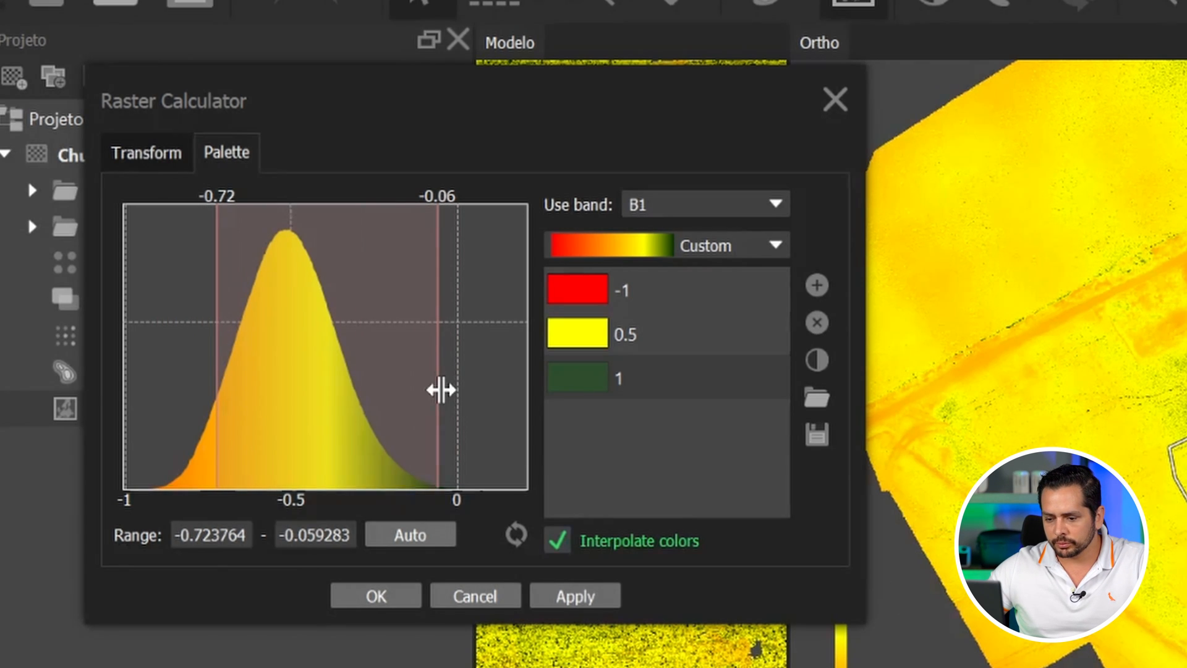
left_click_drag(440, 387, 392, 390)
left_click(576, 599)
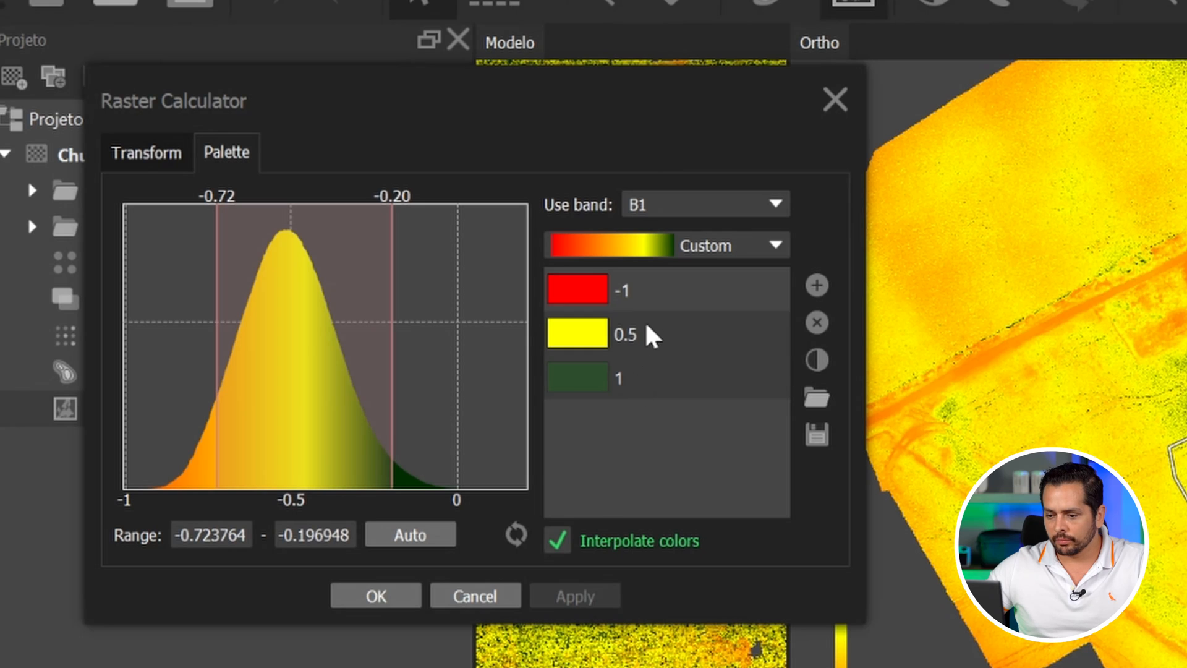
Step: Set the red stop to 0, adjust the palette range to about -0.87 to -0.26, apply it and close the Raster Calculator
double_click(631, 293)
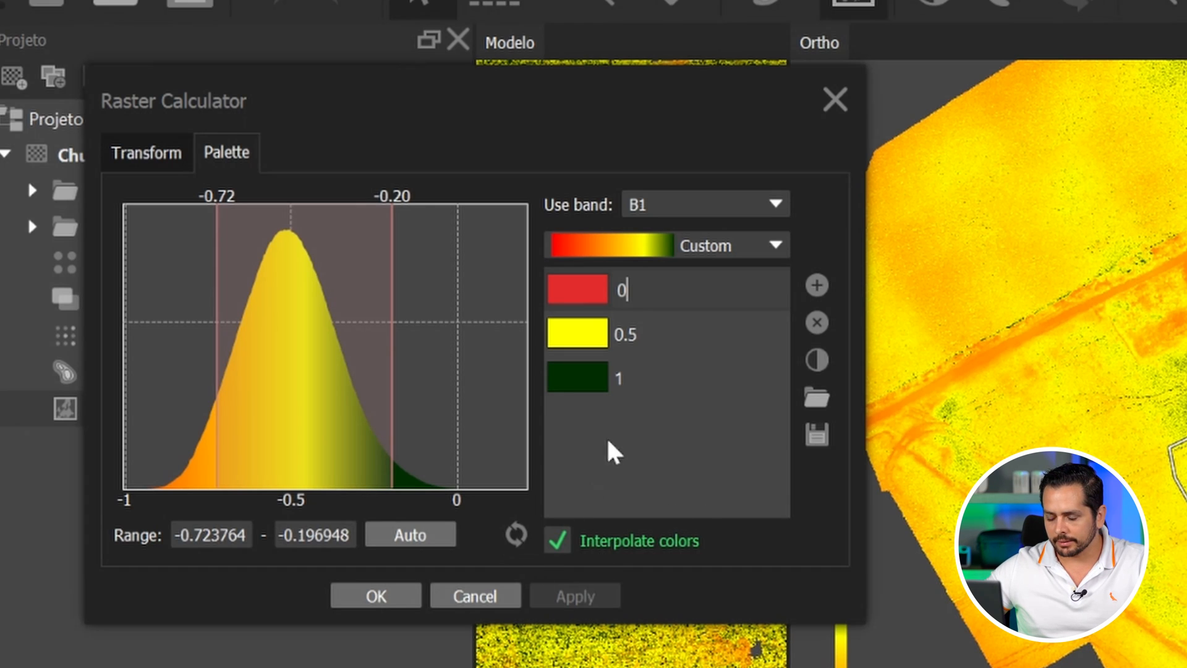
left_click(665, 385)
left_click_drag(217, 427, 167, 427)
mouse_move(392, 424)
left_mouse_down()
mouse_move(410, 425)
mouse_move(369, 431)
left_mouse_up()
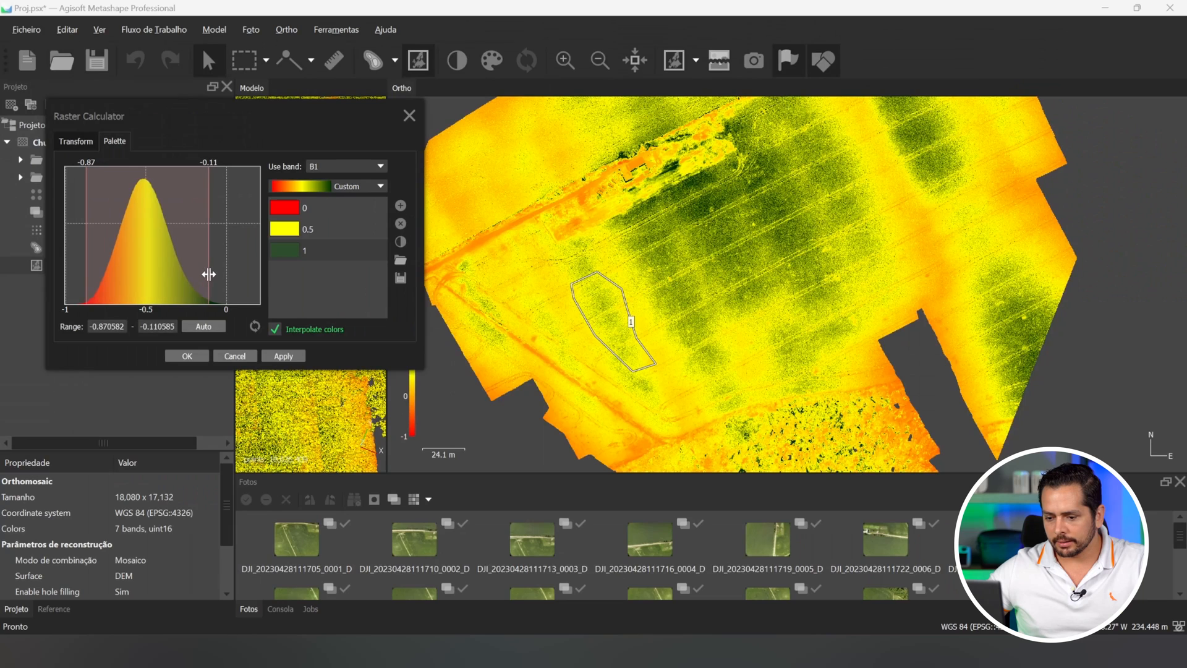
left_click(289, 358)
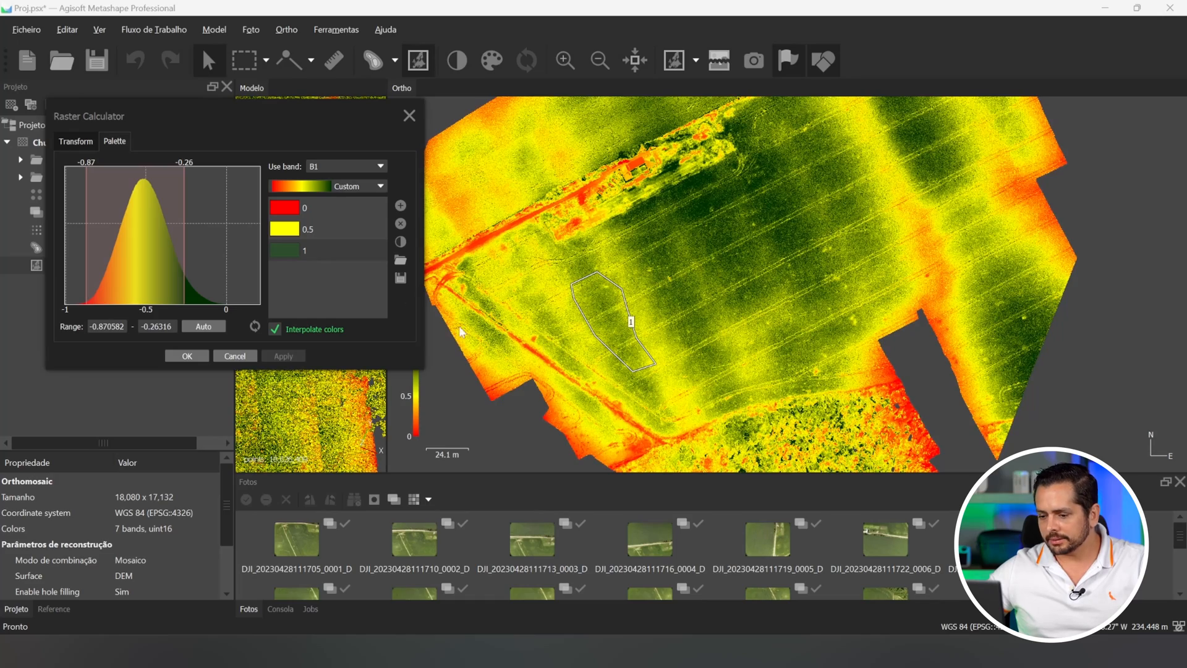
left_click(409, 116)
Step: Examine the NDVI colours along the road, the surrounding crop and the outlined polygon at several zoom levels
scroll(492, 242, "up", 5)
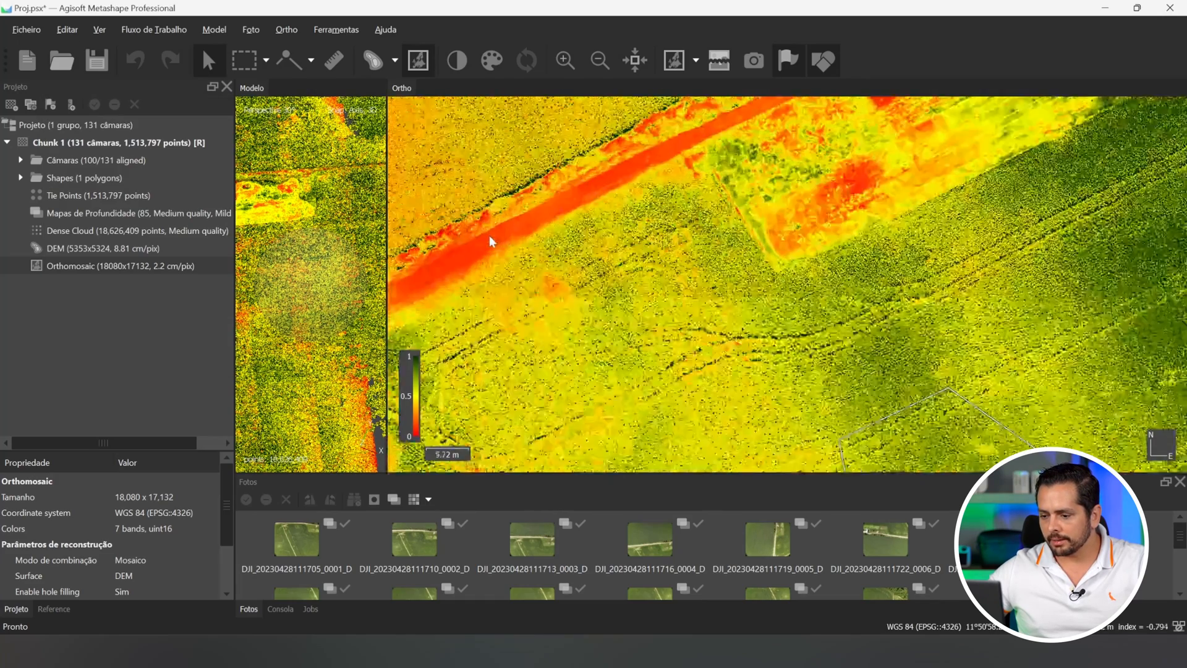
scroll(490, 243, "up", 1)
scroll(486, 245, "up", 1)
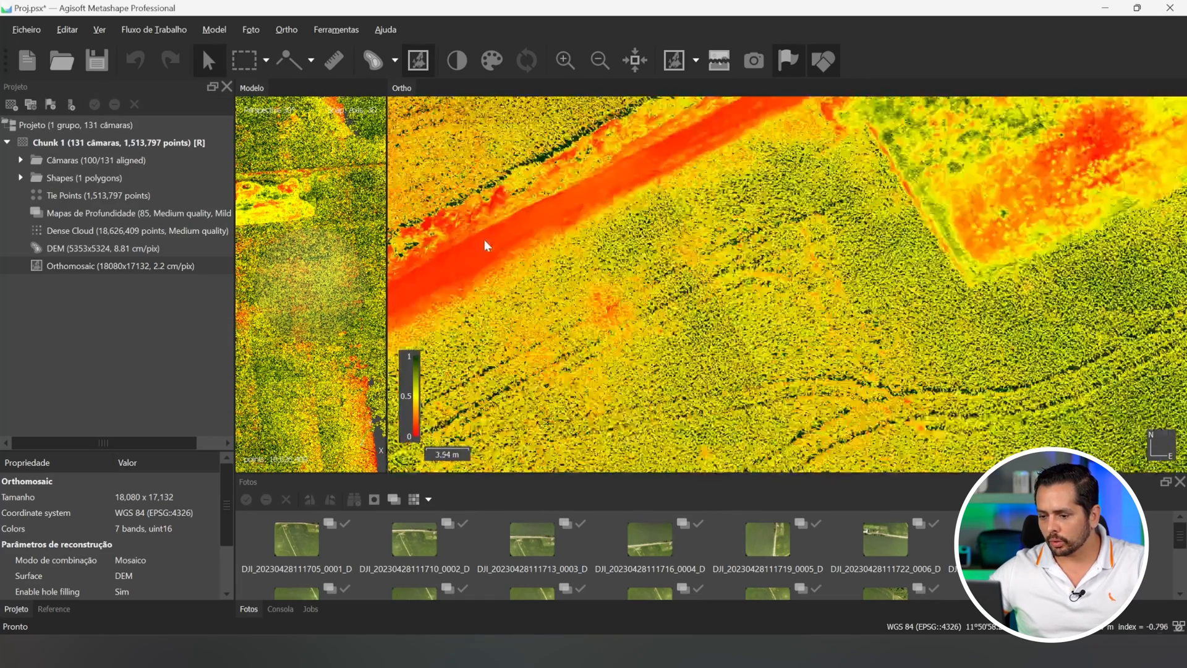
scroll(485, 246, "down", 3)
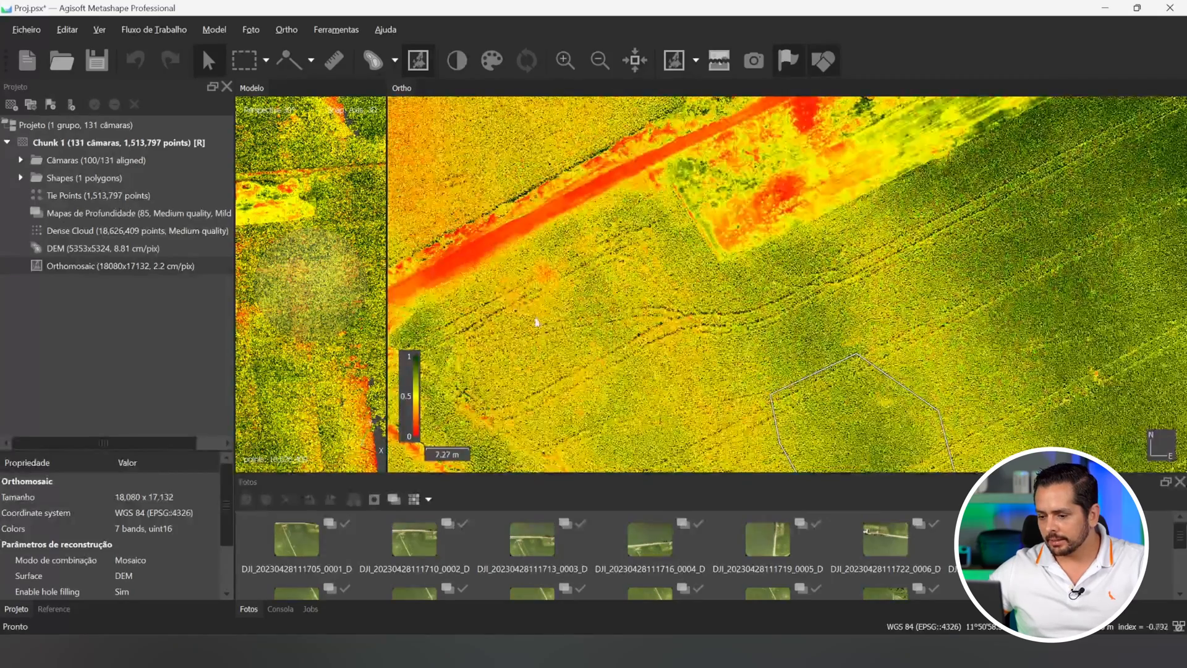
scroll(559, 310, "down", 1)
scroll(555, 301, "up", 3)
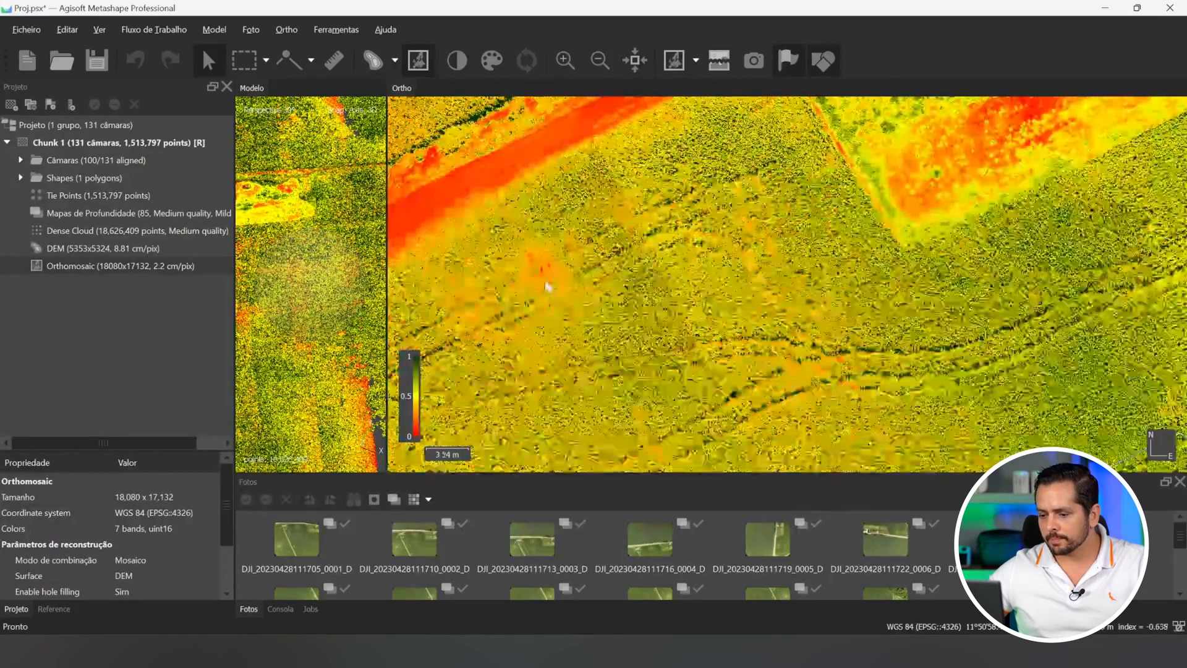
scroll(536, 275, "down", 3)
scroll(608, 336, "up", 5)
scroll(696, 270, "down", 9)
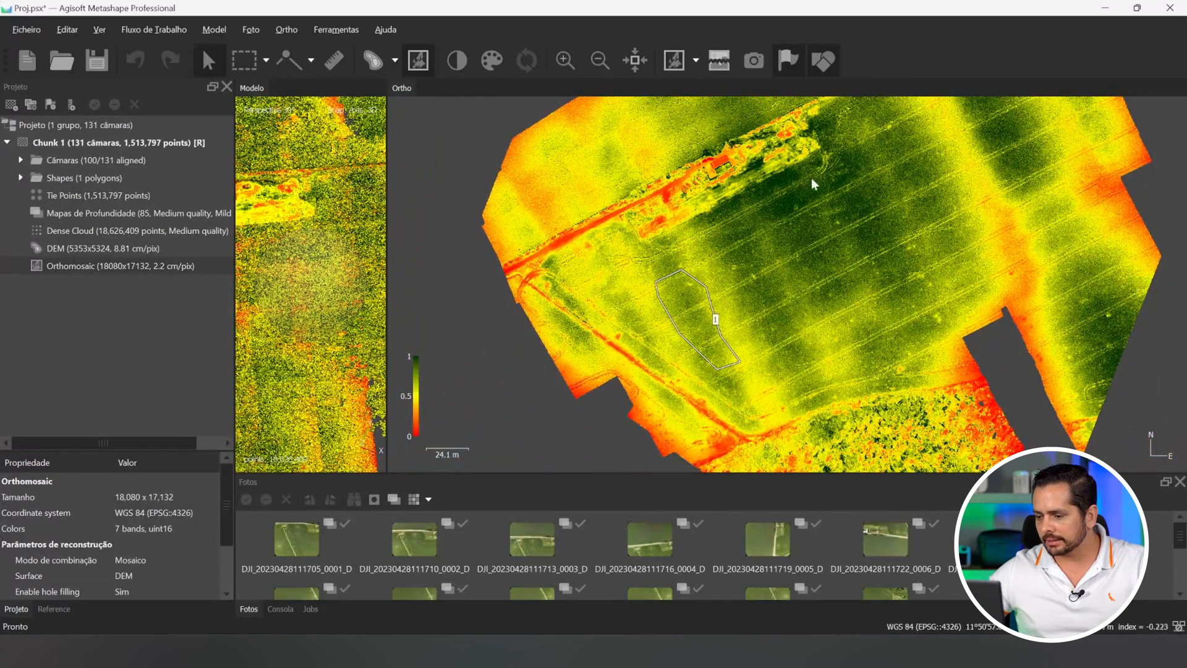
scroll(681, 321, "up", 5)
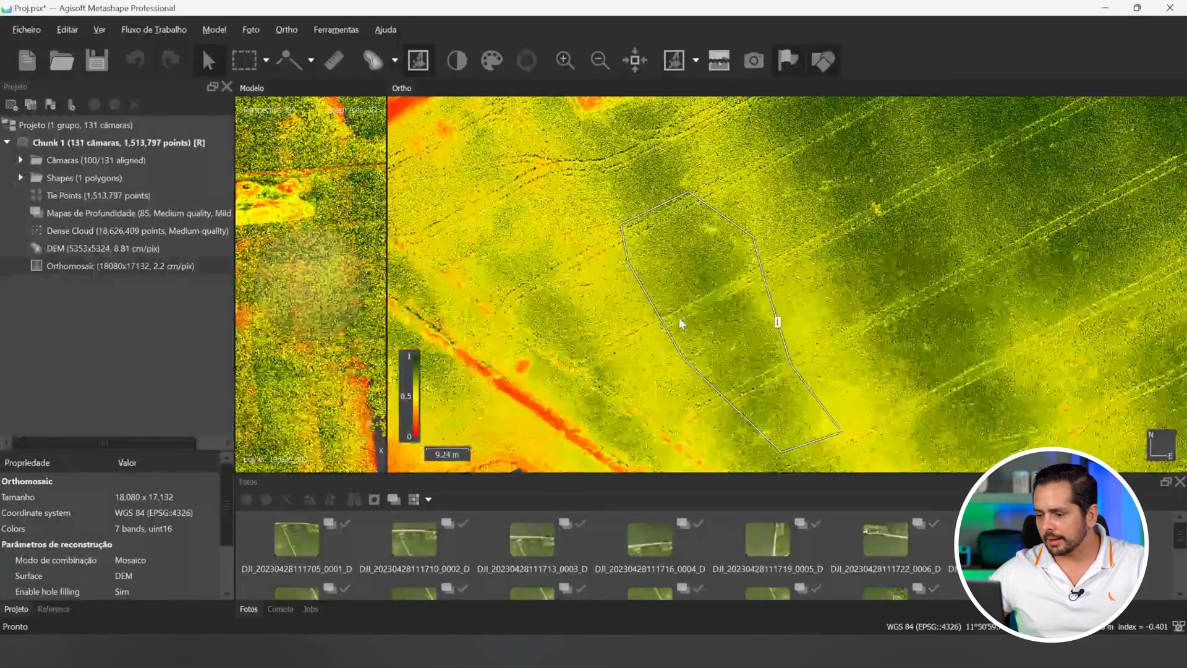
scroll(681, 323, "down", 5)
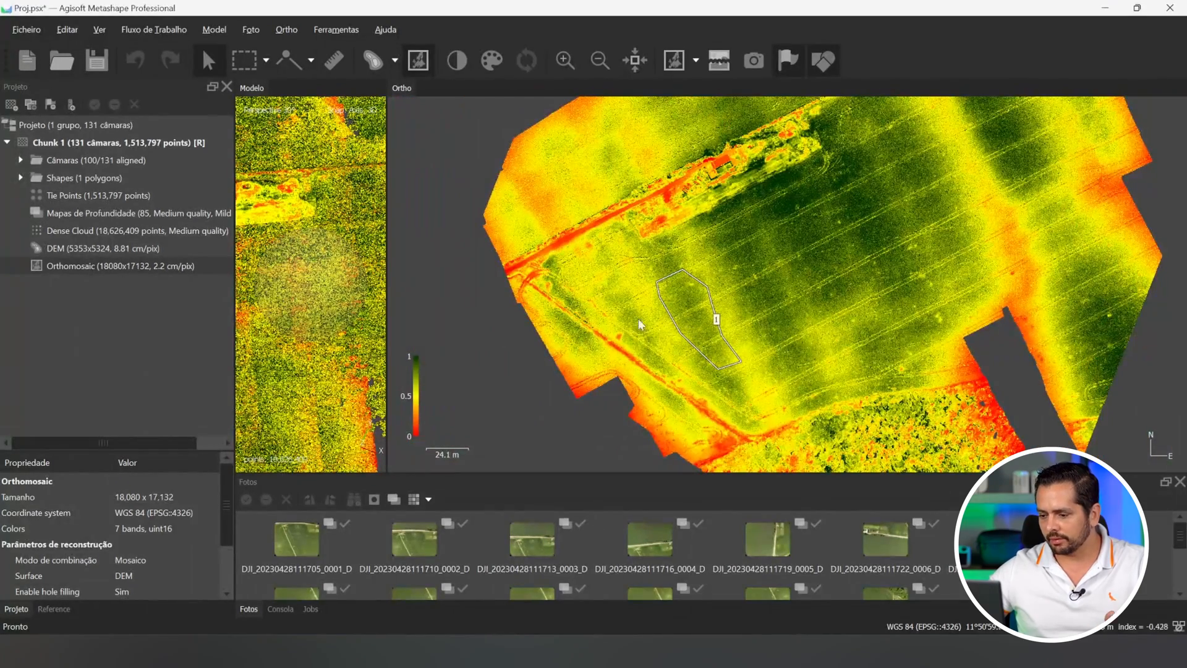
scroll(655, 309, "up", 3)
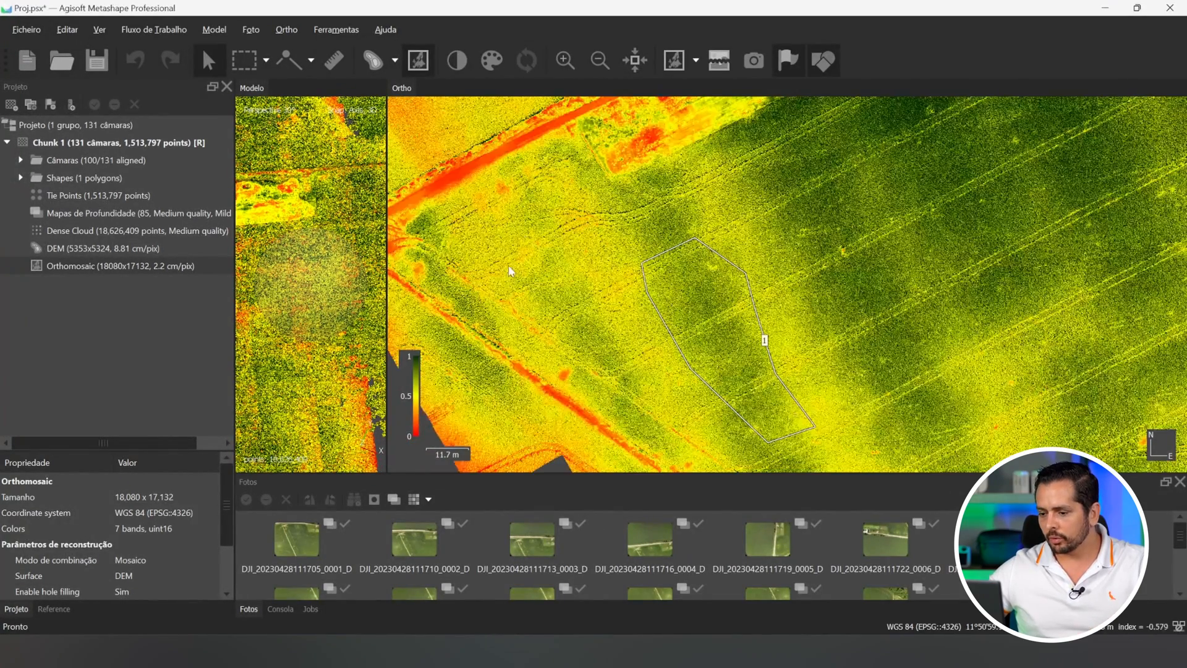
Step: Examine the NDVI map of the crop beside the outlined polygon up close and across the whole field
scroll(557, 240, "up", 4)
scroll(631, 302, "down", 2)
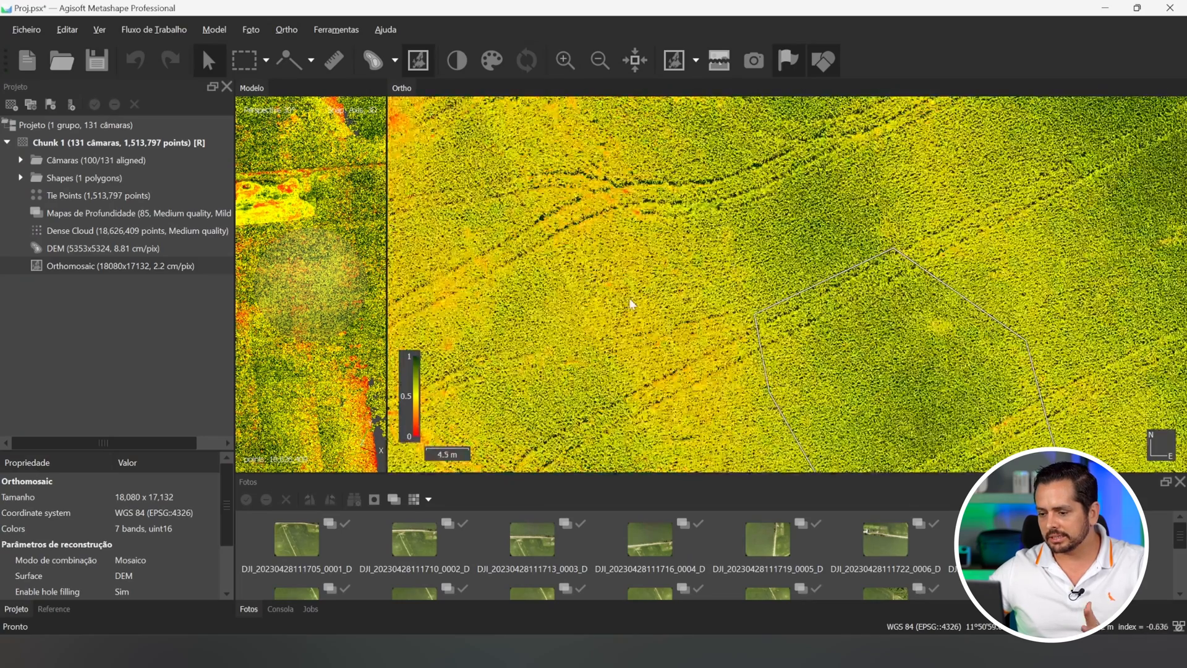
scroll(632, 303, "down", 4)
scroll(632, 303, "down", 3)
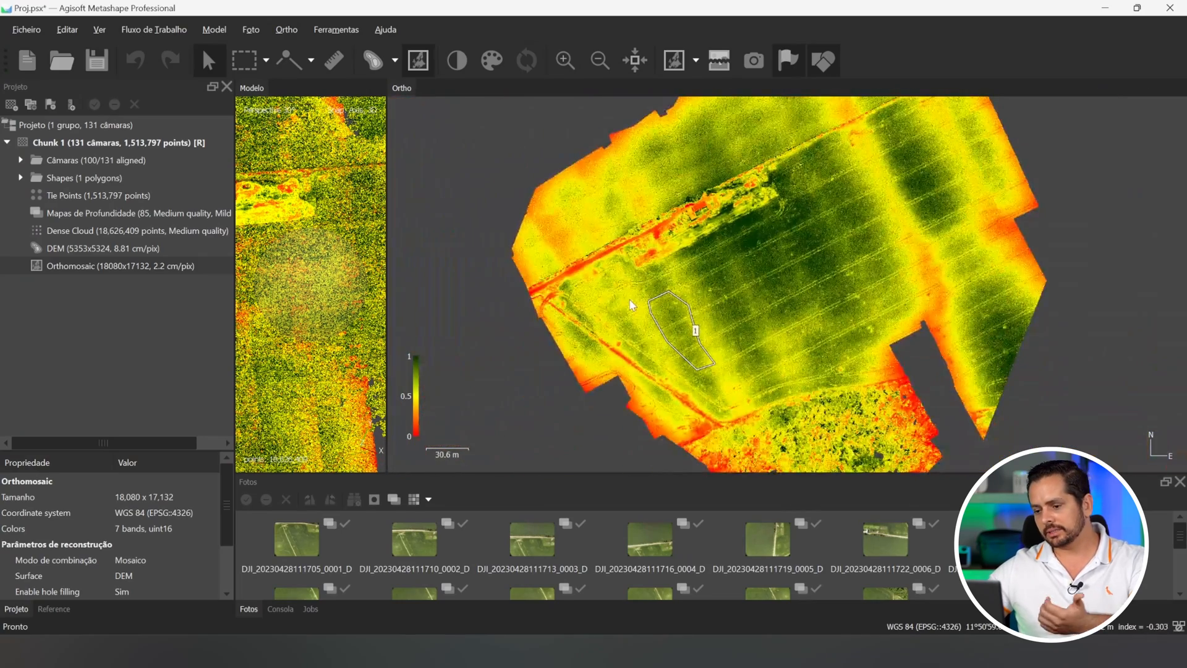
scroll(632, 303, "up", 2)
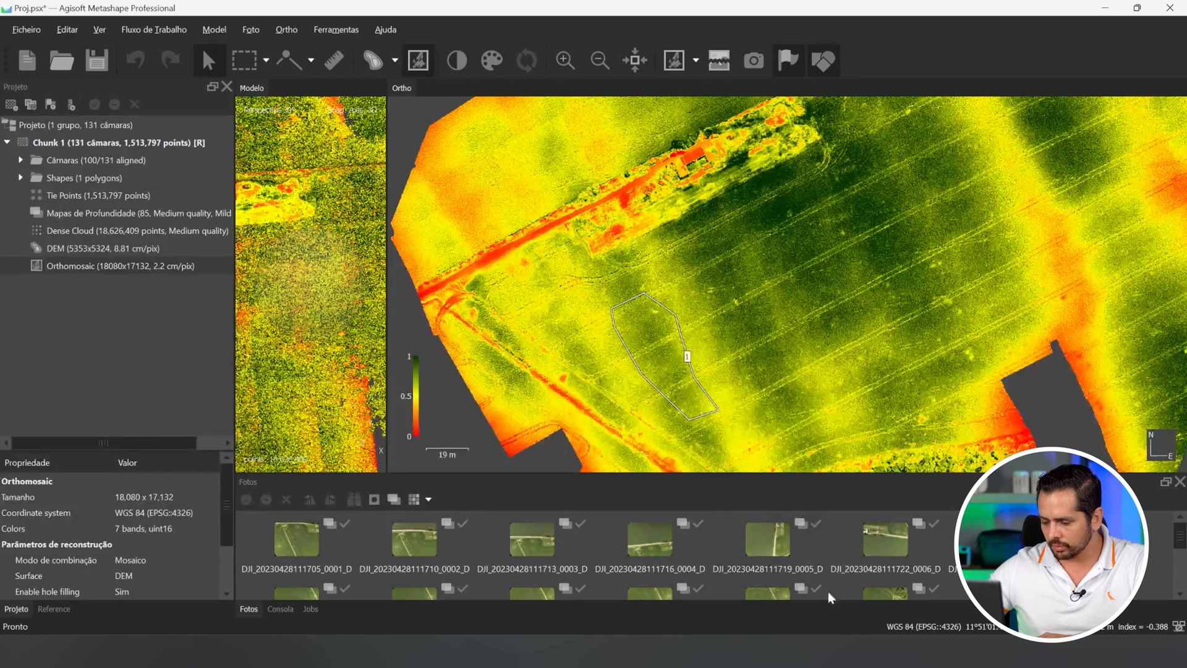
Step: Switch to the Word document and copy the NDRE band formula (B7-B6)/(B7+B6)
key("alt+Tab")
left_click(231, 316)
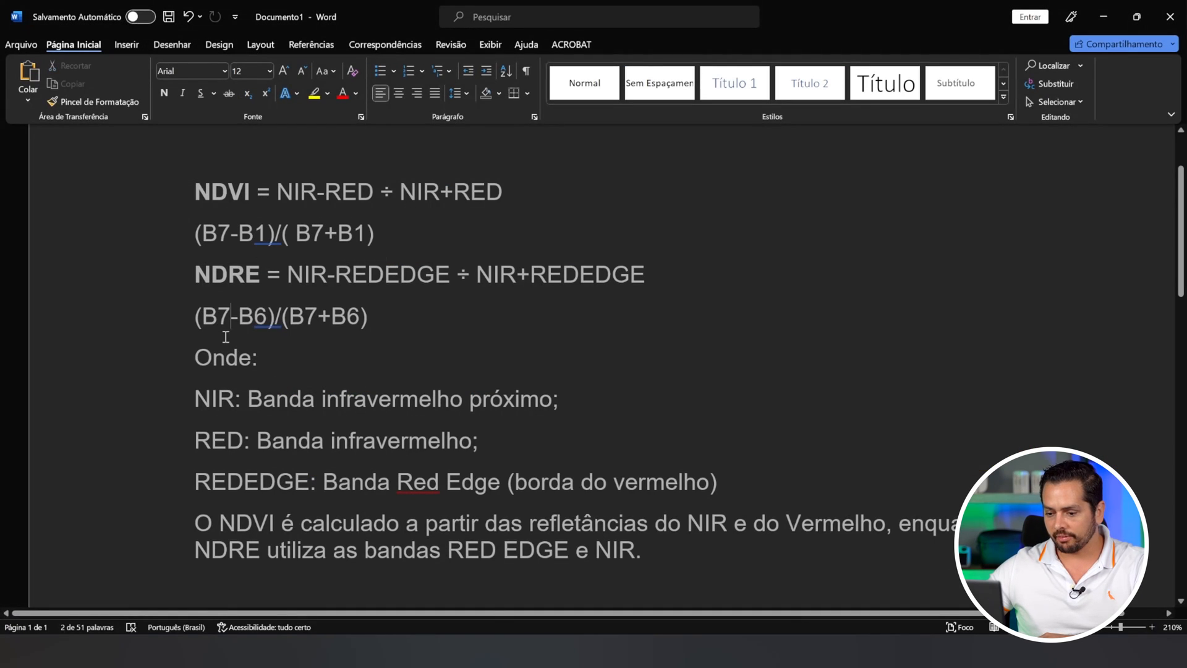
left_click_drag(367, 317, 194, 323)
key("ctrl+c")
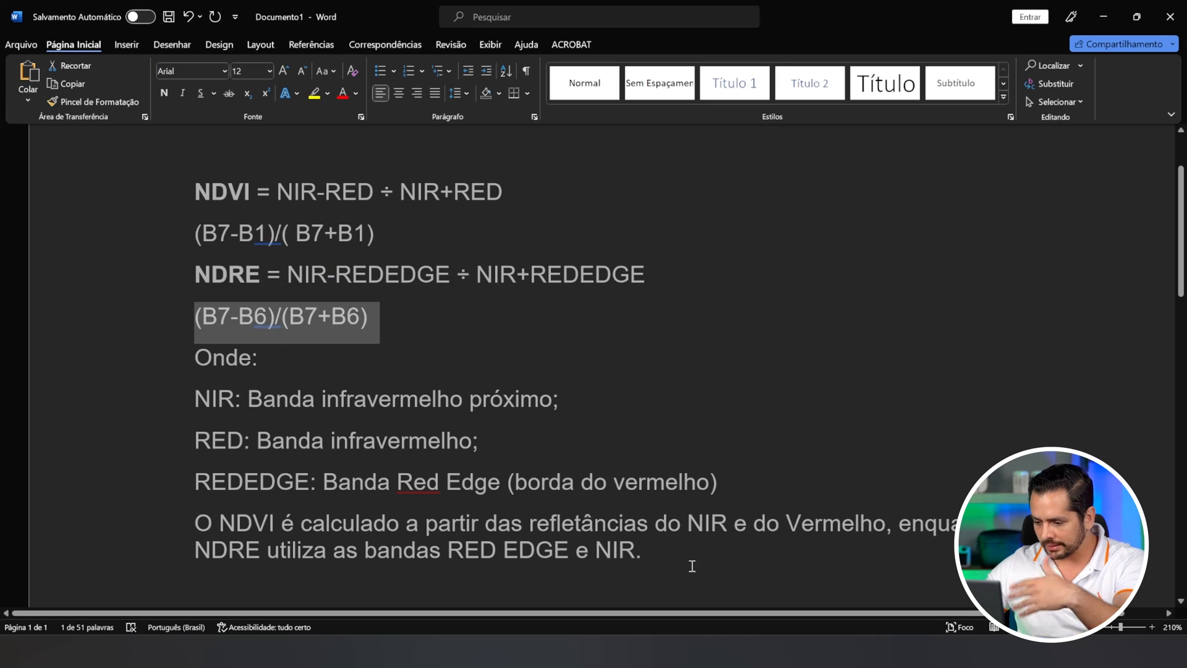
Step: Return to Metashape and replace the Raster Calculator's output band expression with the copied (B7-B6)/(B7+B6), applying the transform
key("alt+Tab")
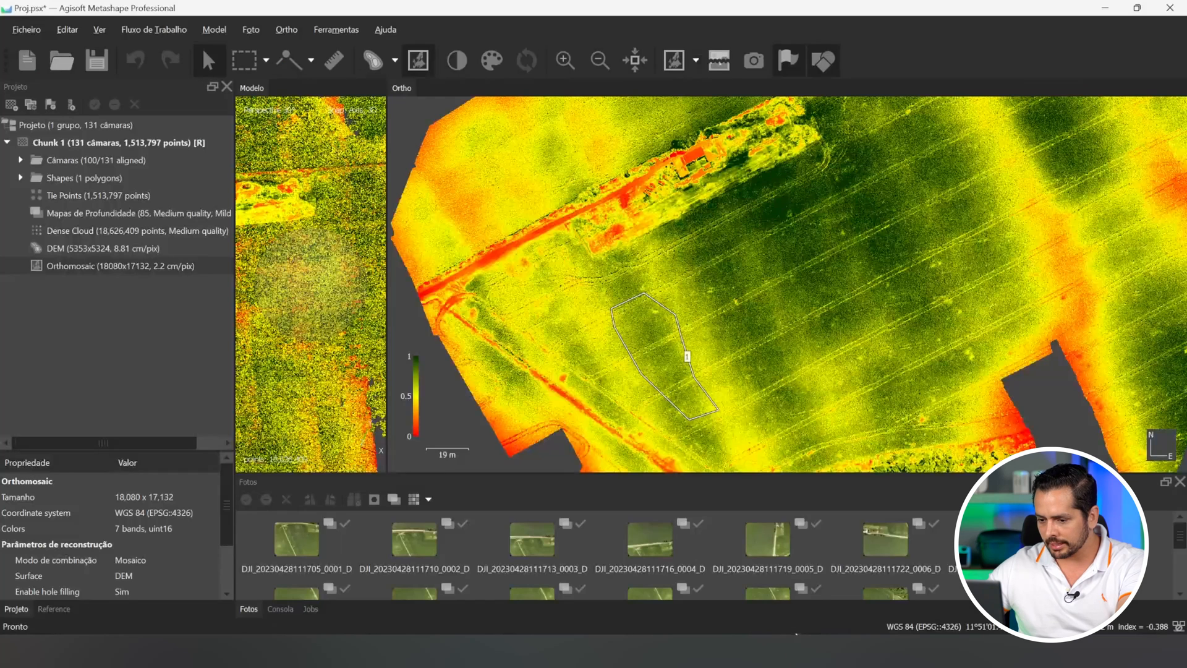
left_click(491, 60)
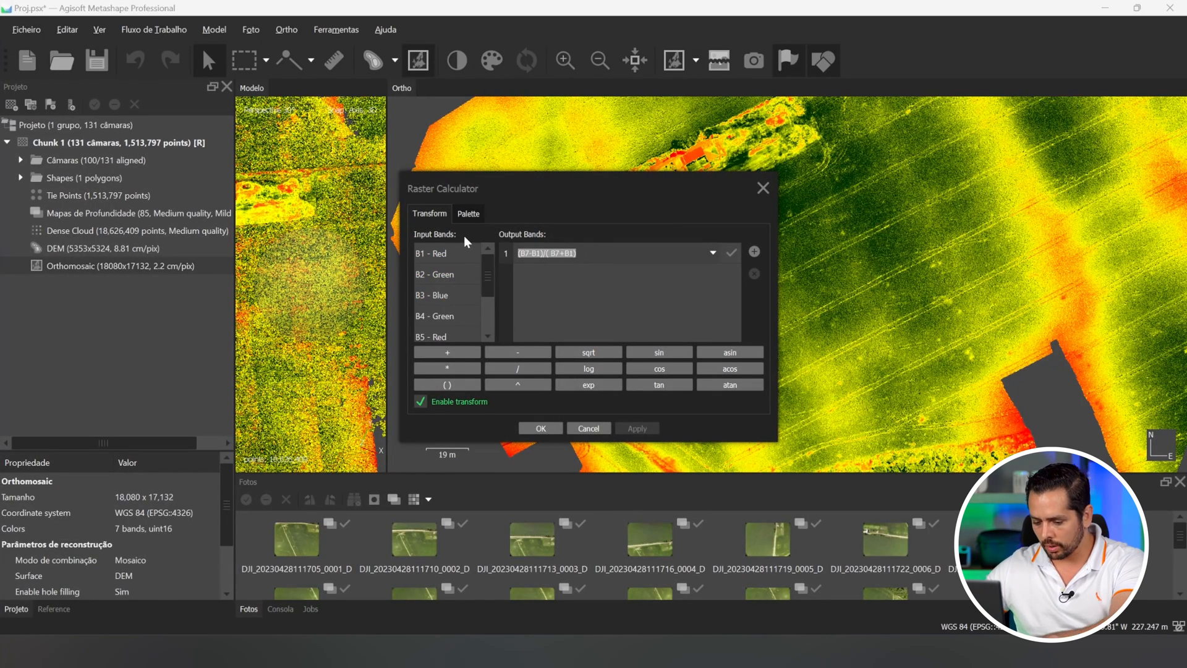
key("ctrl+v")
left_click(647, 431)
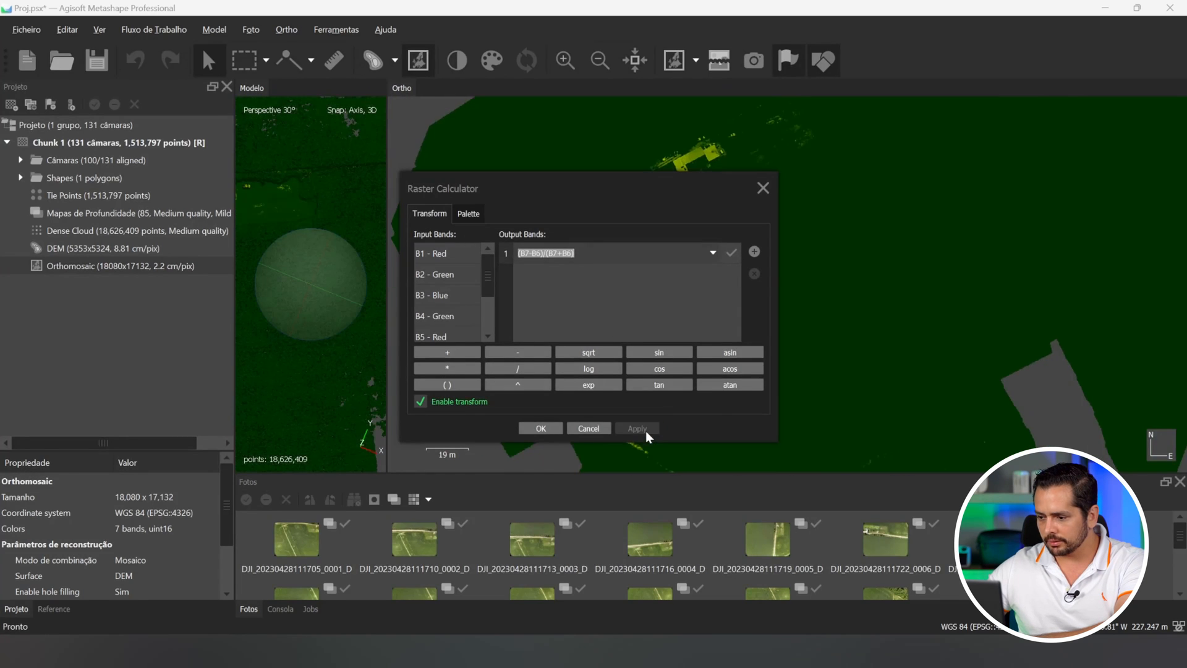
Step: Refresh the palette histogram, fit the range automatically to about -0.40 to 0.22, apply it and close the Raster Calculator
left_click_drag(607, 198, 291, 223)
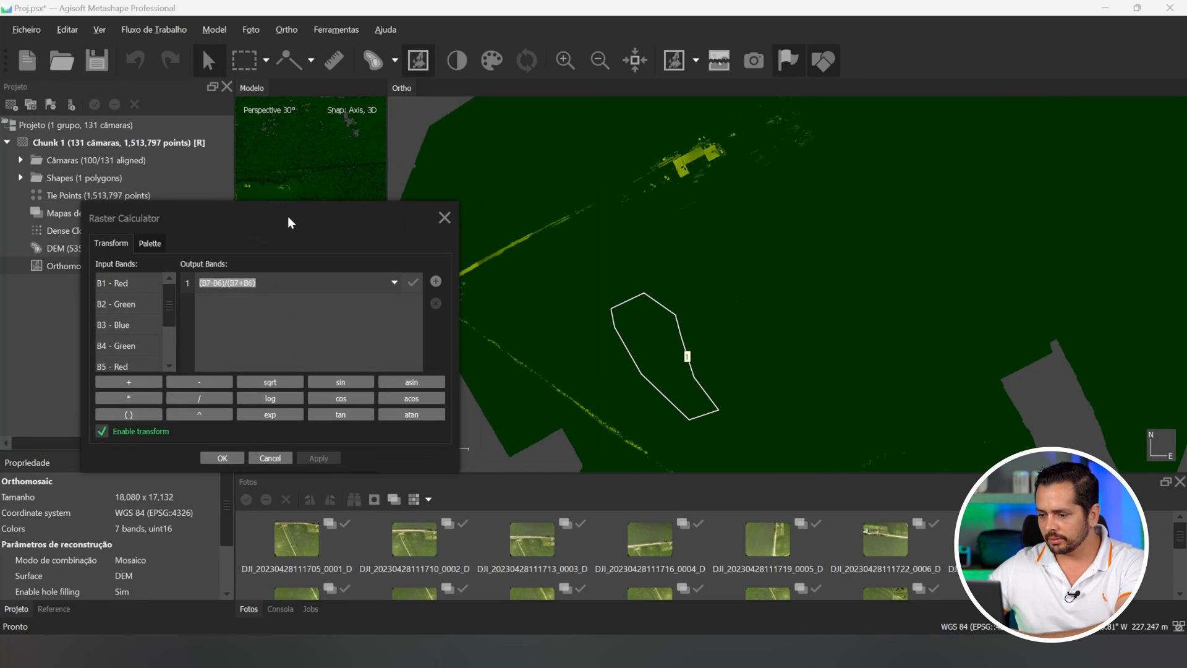
left_click(148, 244)
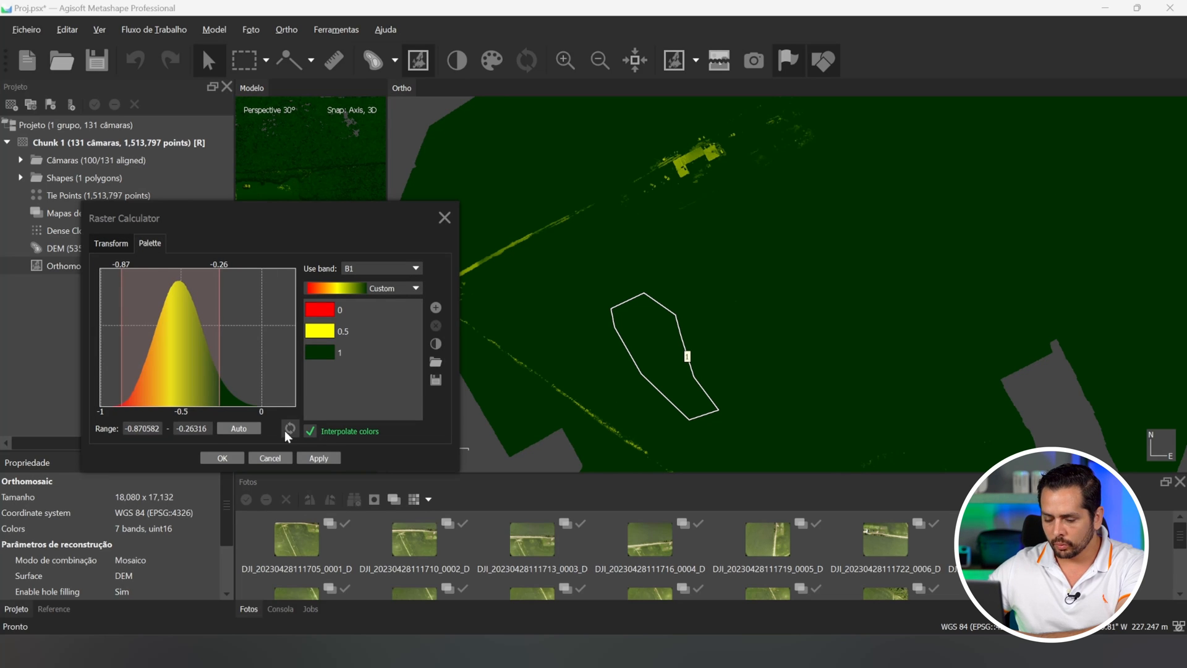
left_click(249, 432)
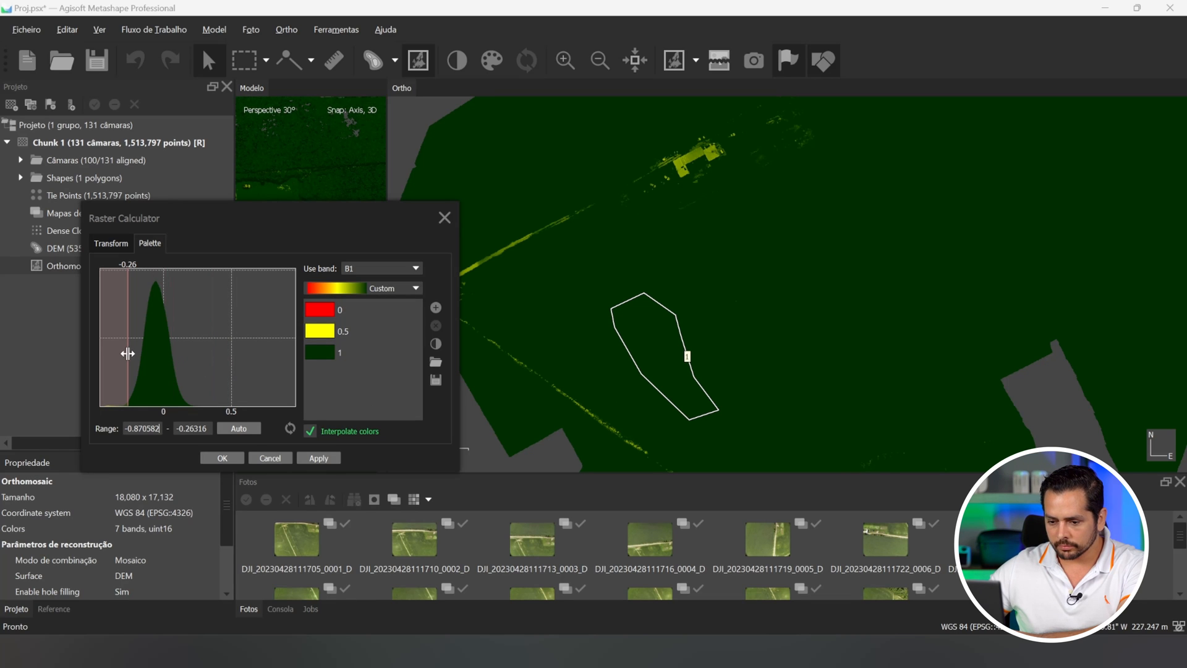
left_click(240, 428)
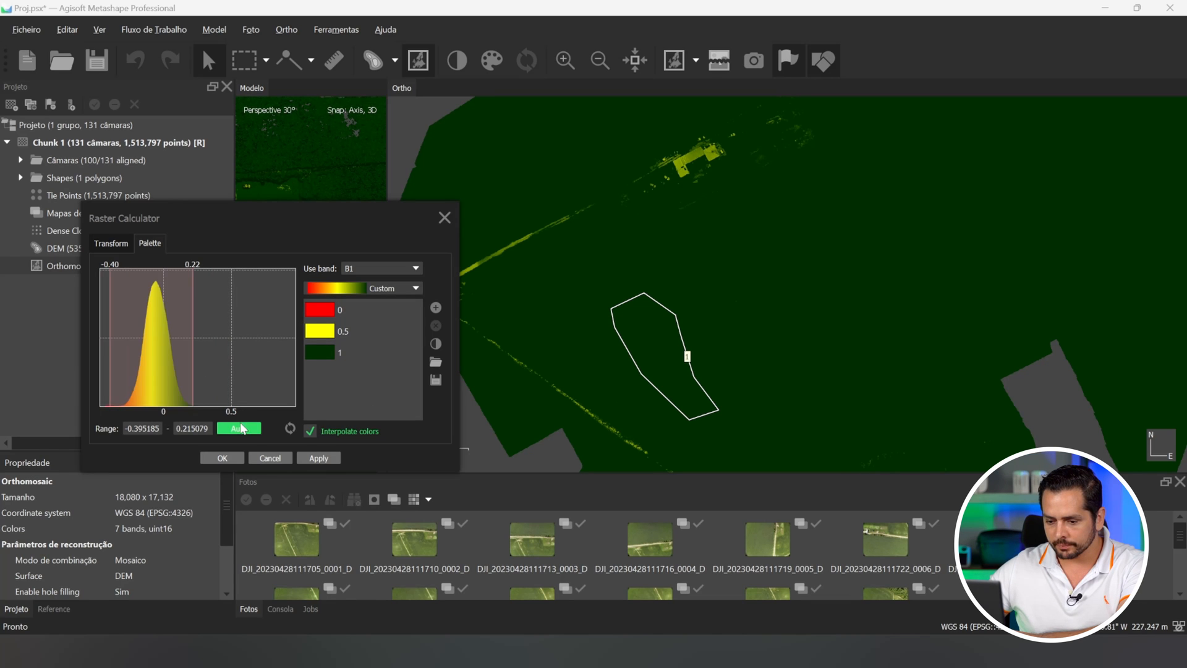
left_click(318, 458)
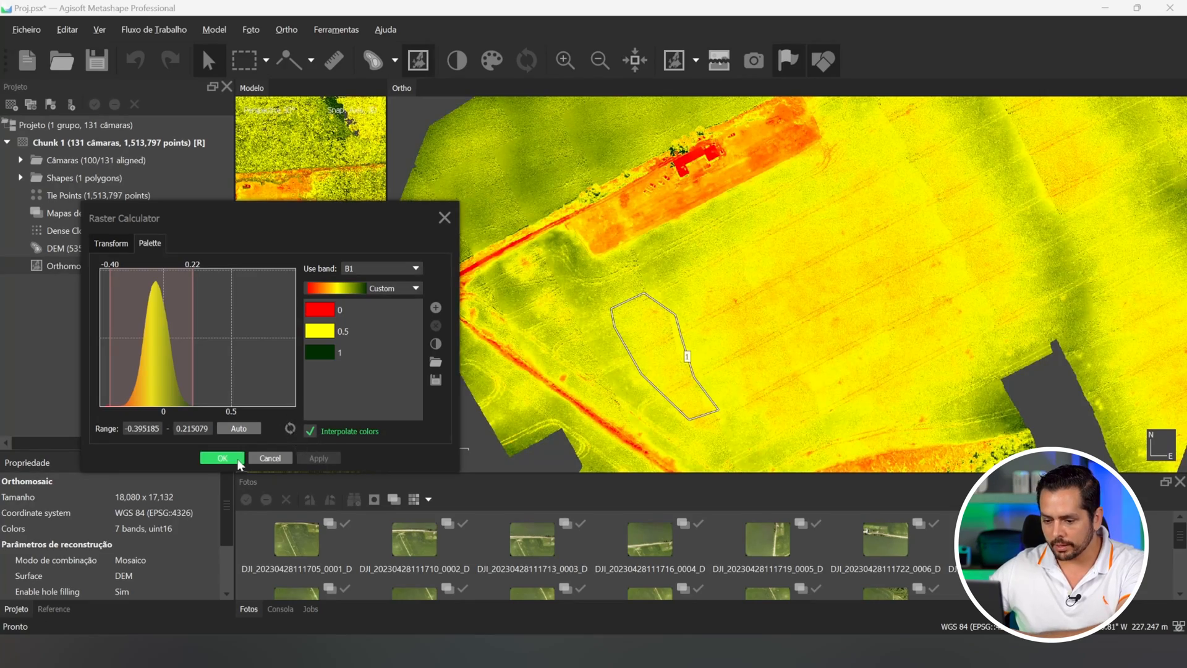
left_click(222, 458)
Step: Examine the NDRE colours around the outlined polygon, the crop rows and the road at several zoom levels
scroll(543, 406, "up", 5)
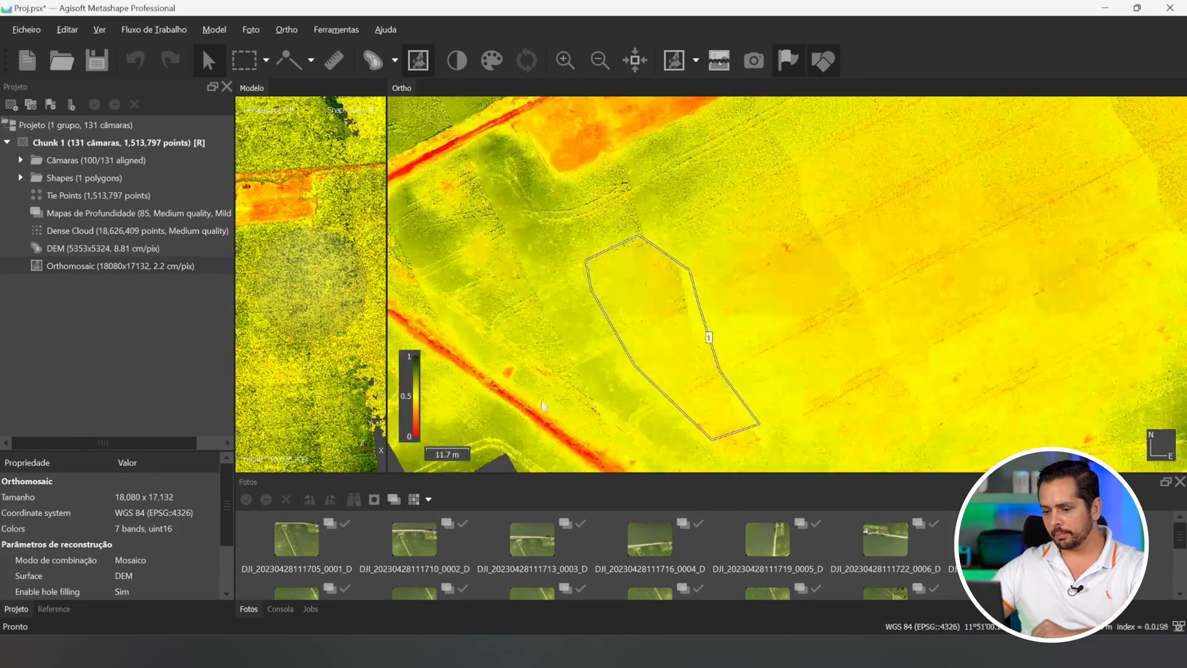
scroll(543, 406, "up", 2)
scroll(563, 349, "down", 5)
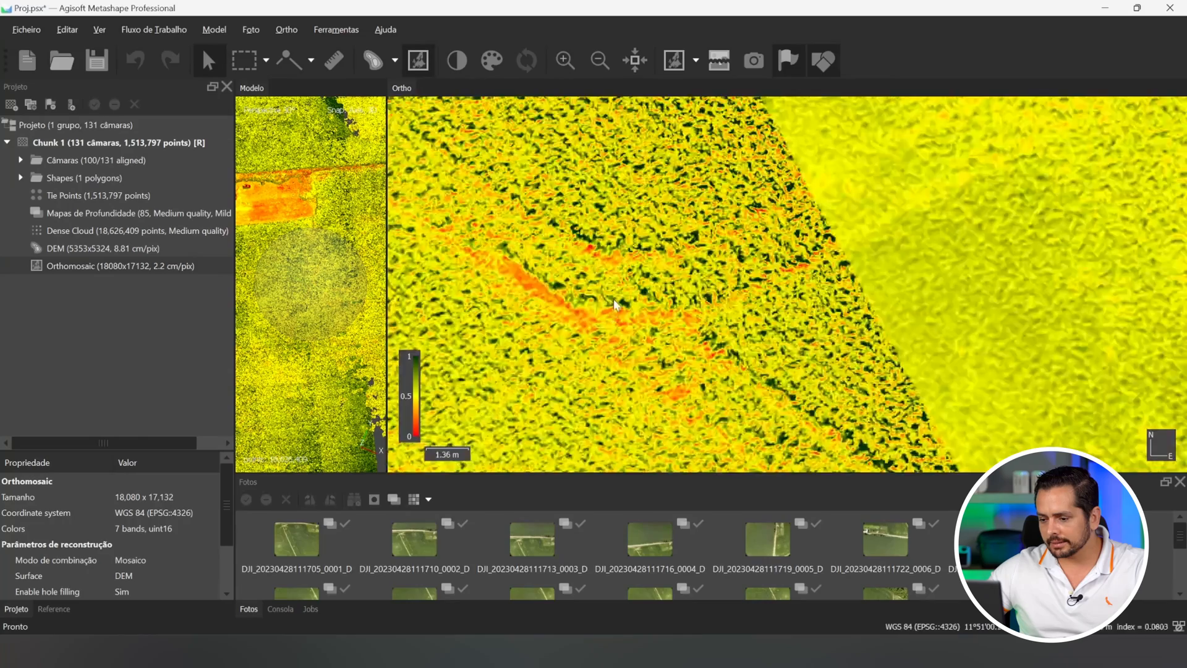
scroll(591, 323, "down", 1)
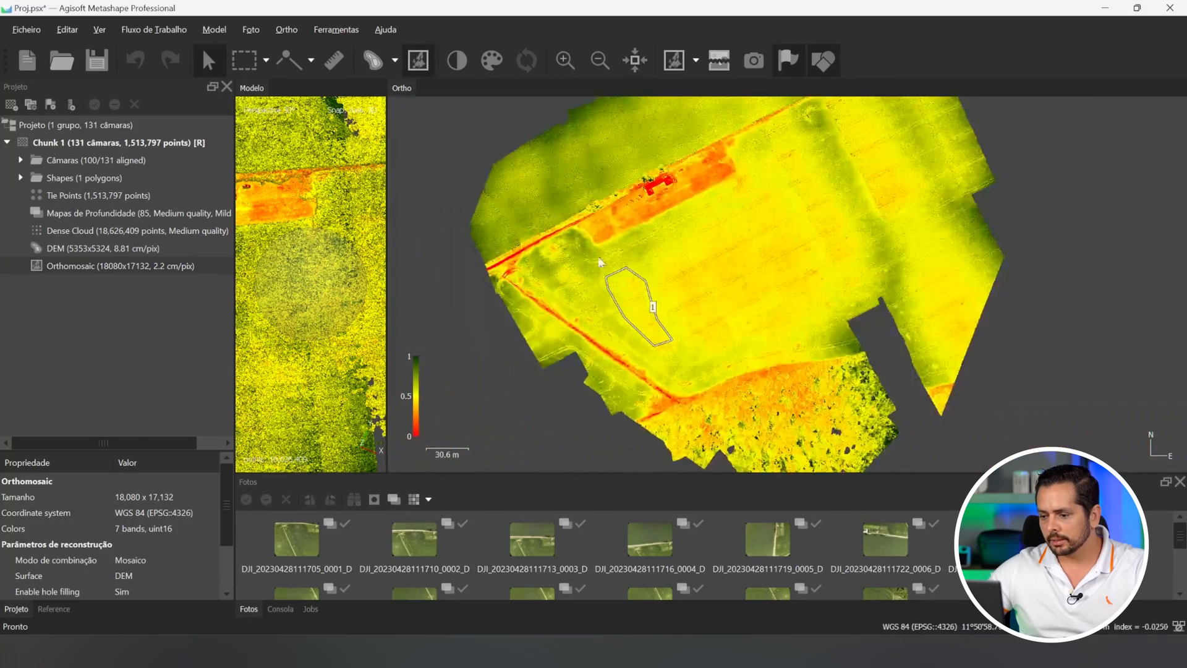
scroll(663, 176, "up", 2)
scroll(663, 237, "down", 2)
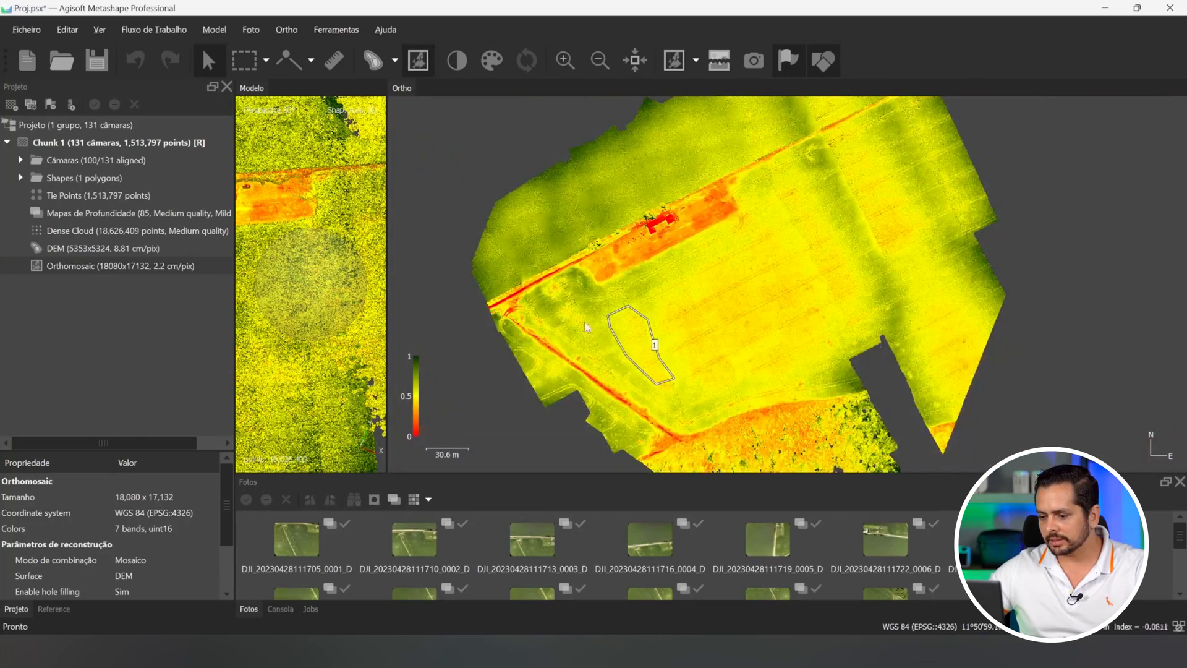
scroll(581, 324, "up", 3)
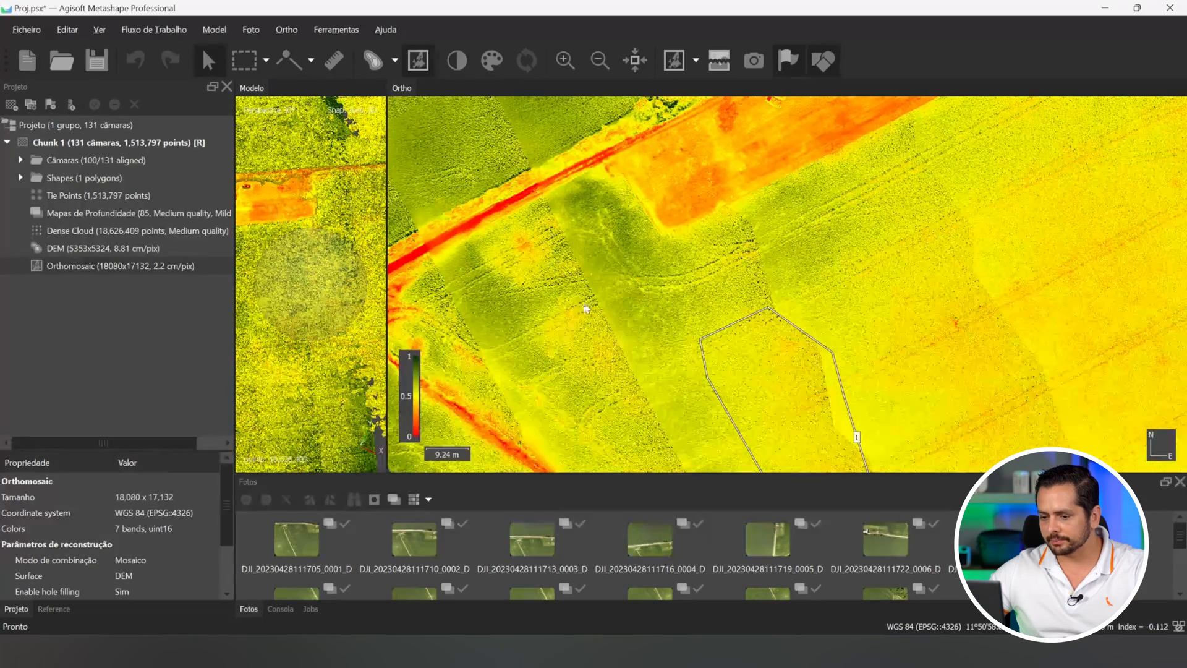